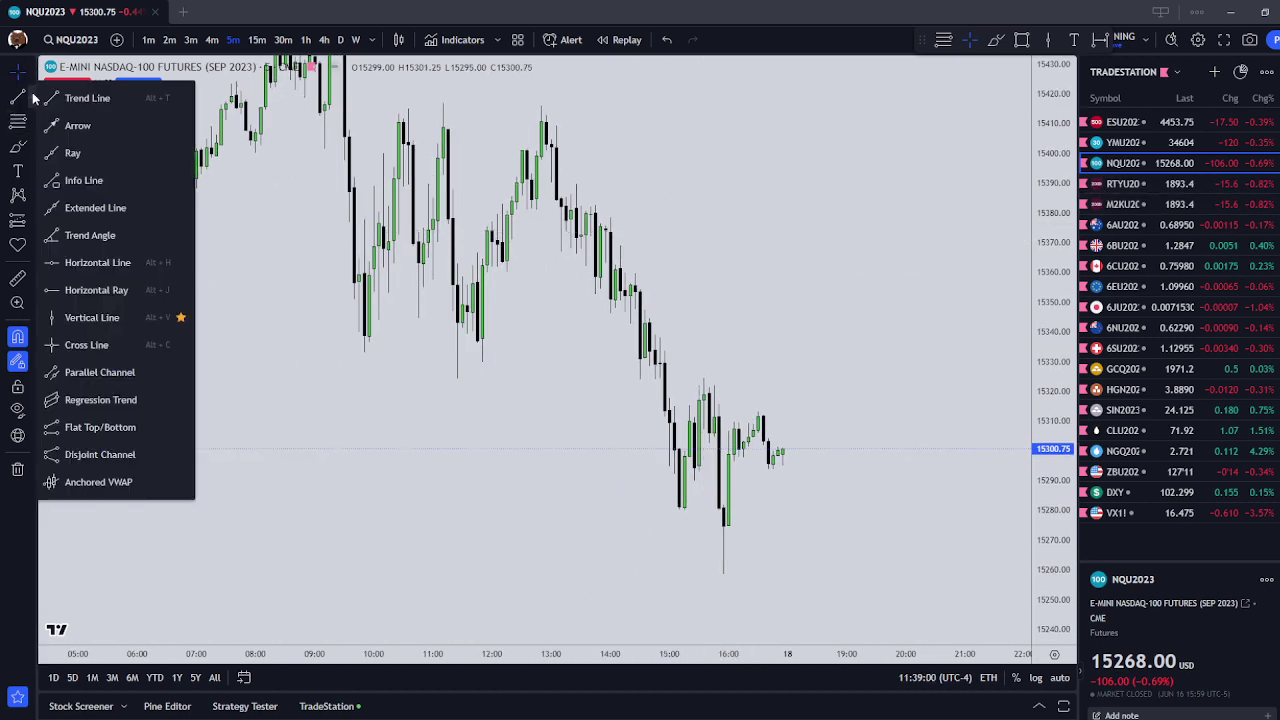
Step: Mark the PM session window with vertical lines at 14:00 and 15:00 on 16 June
click(112, 320)
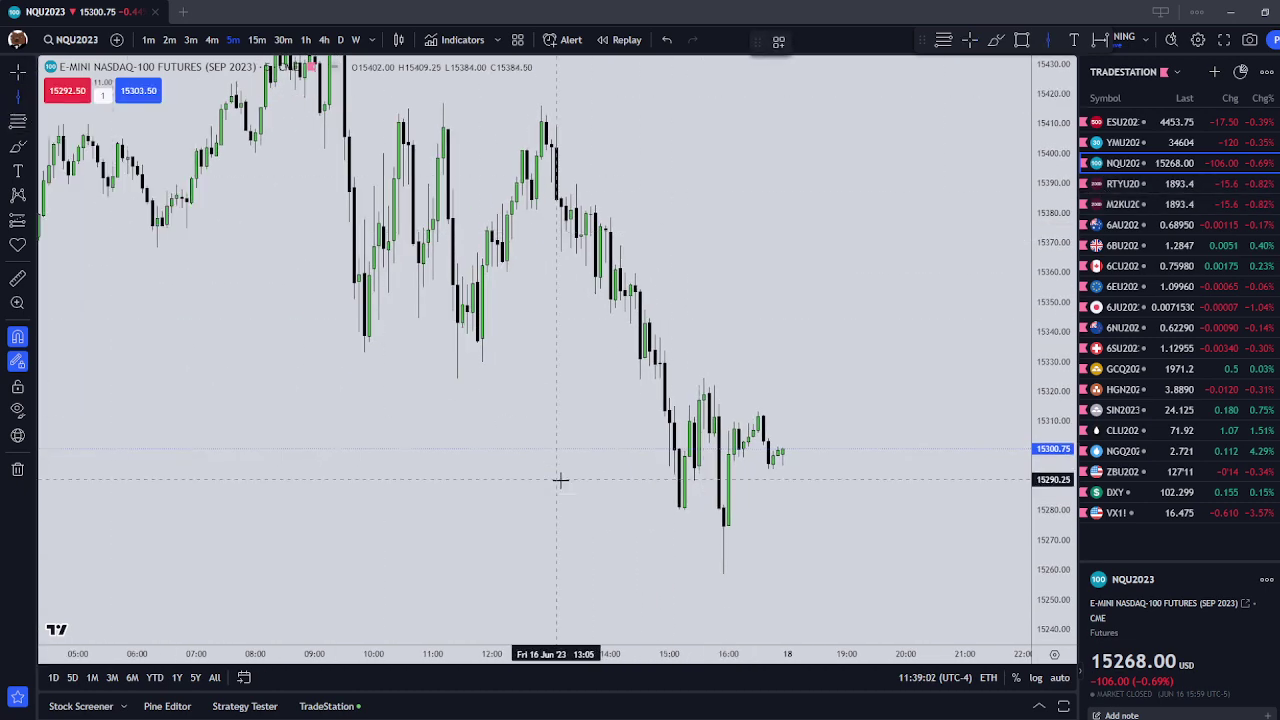
click(613, 488)
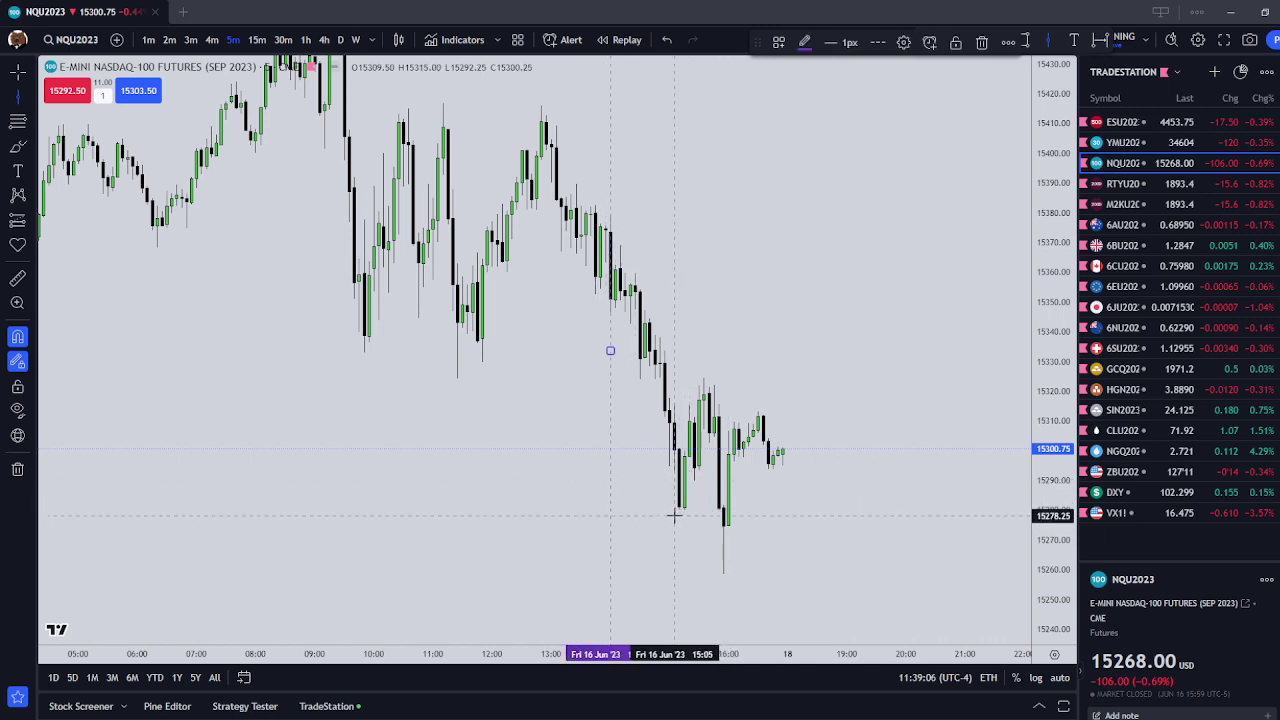
click(760, 260)
scroll(760, 260, up, 4)
mouse_move(754, 264)
mouse_down()
mouse_move(794, 380)
mouse_move(820, 250)
mouse_up()
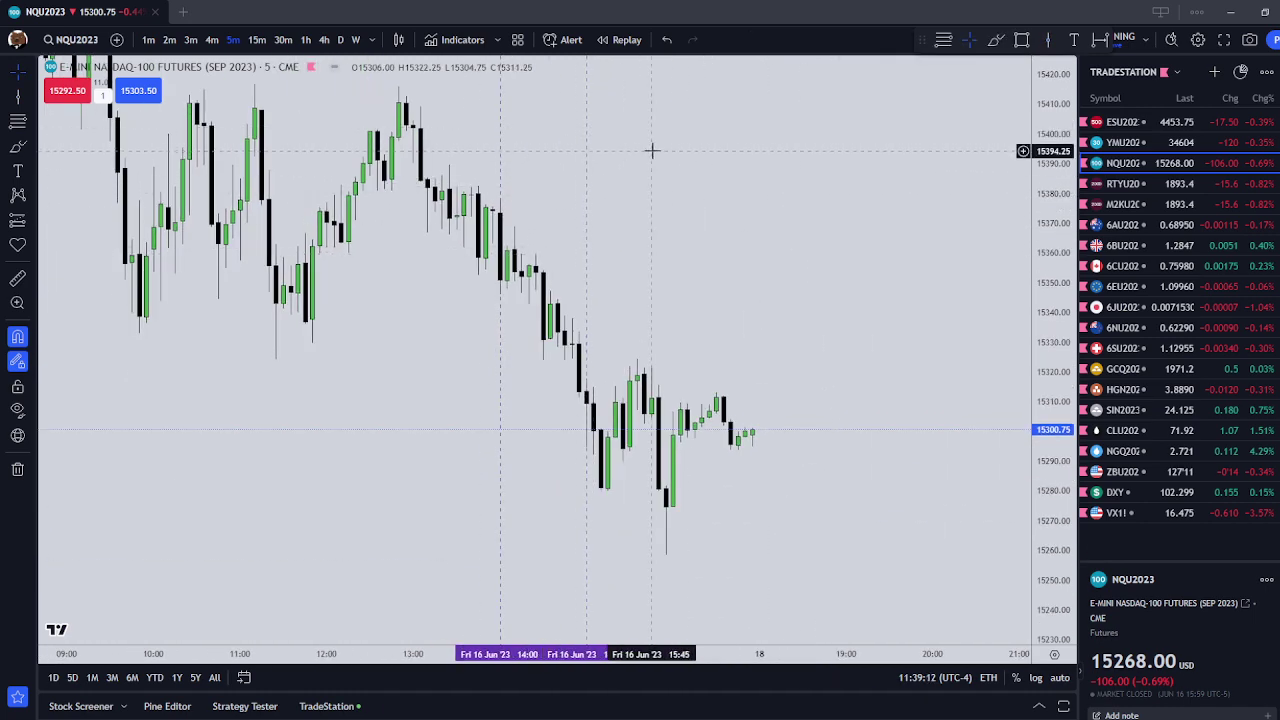
Step: Switch the NQU2023 chart to the 15-minute timeframe
scroll(837, 311, down, 4)
drag(496, 325, 354, 264)
scroll(356, 264, down, 1)
click(257, 40)
scroll(698, 330, up, 3)
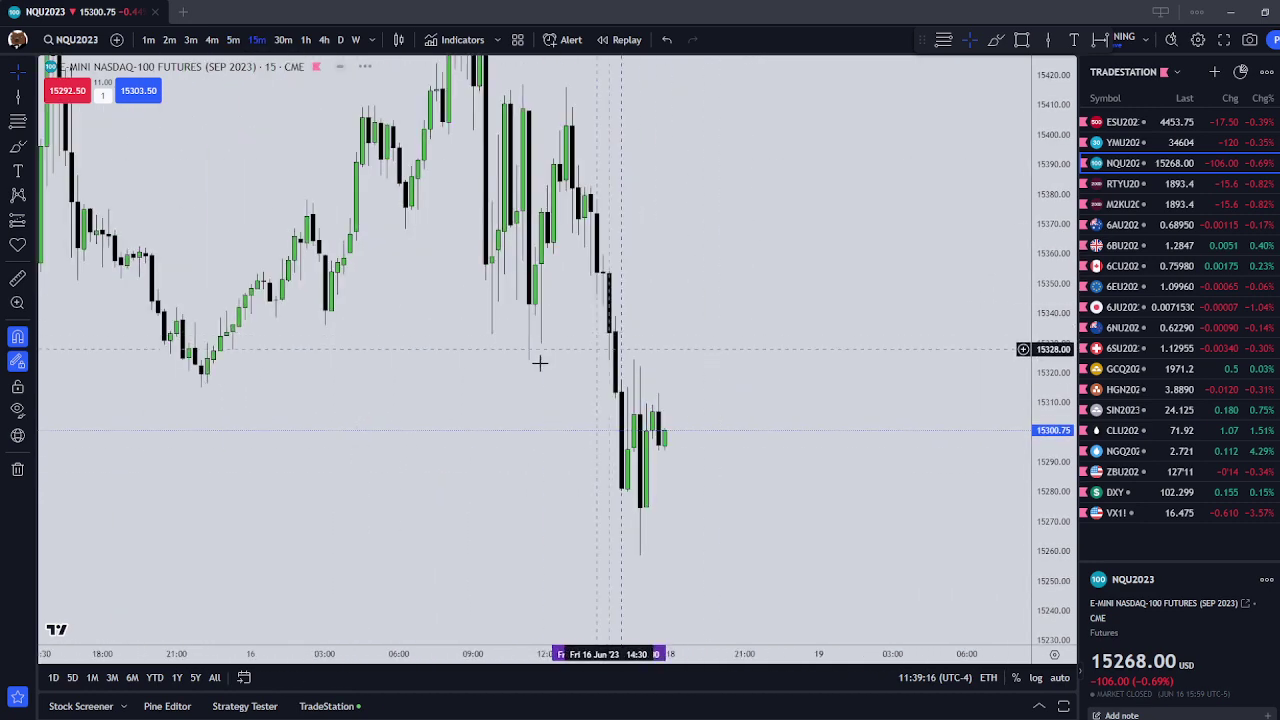
drag(494, 374, 614, 366)
scroll(616, 366, down, 1)
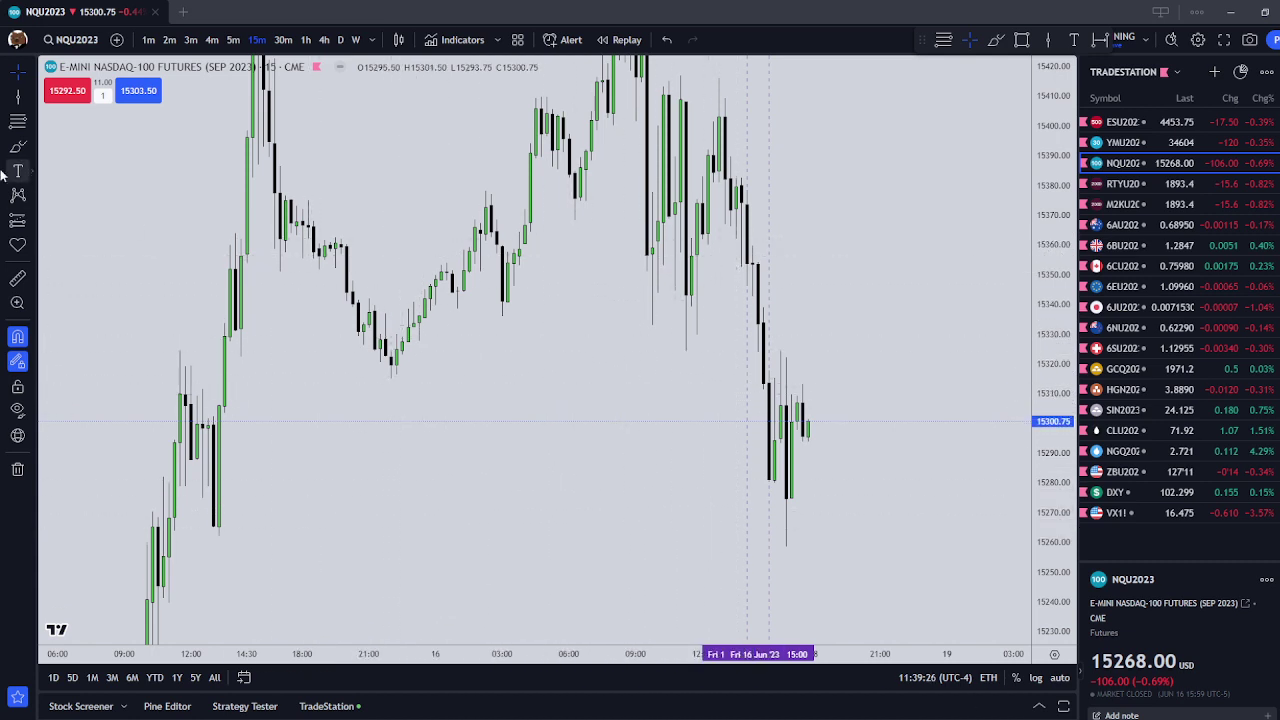
Step: Draw a rectangle along the overnight low near 15315, extending to about 15:00, and apply the Silver Draw on Liquidity template
click(30, 96)
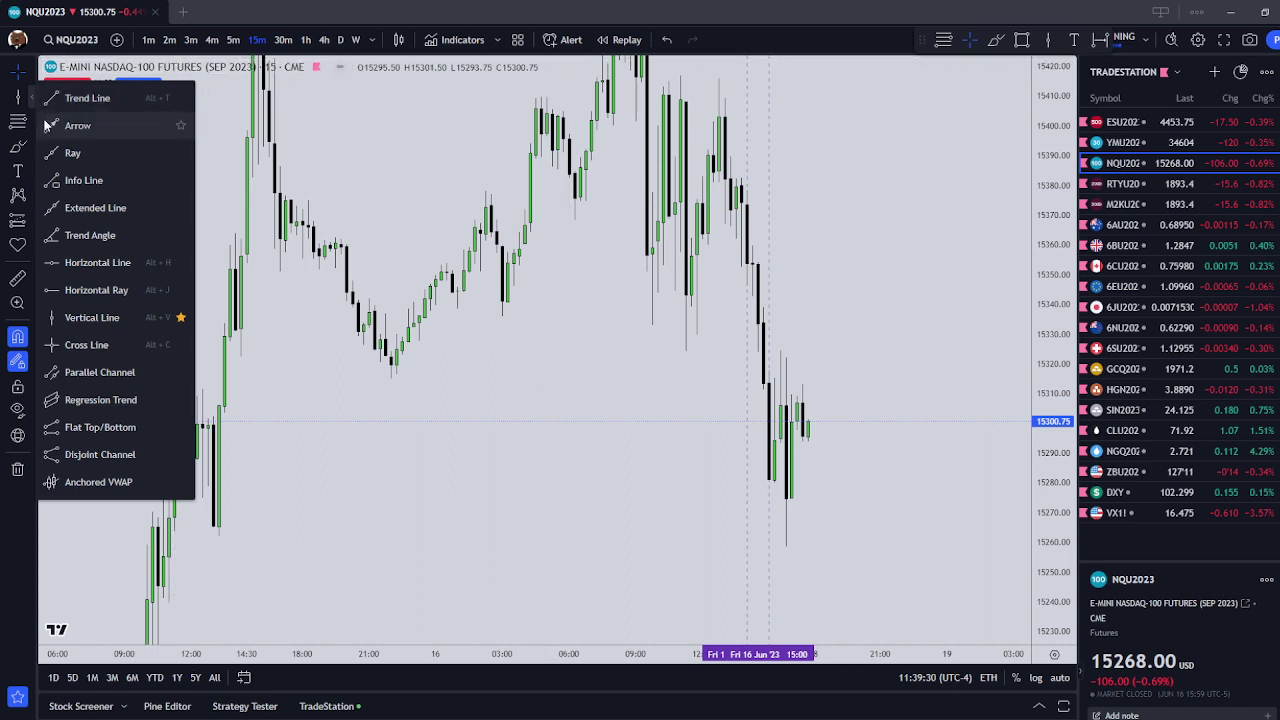
click(31, 174)
click(31, 146)
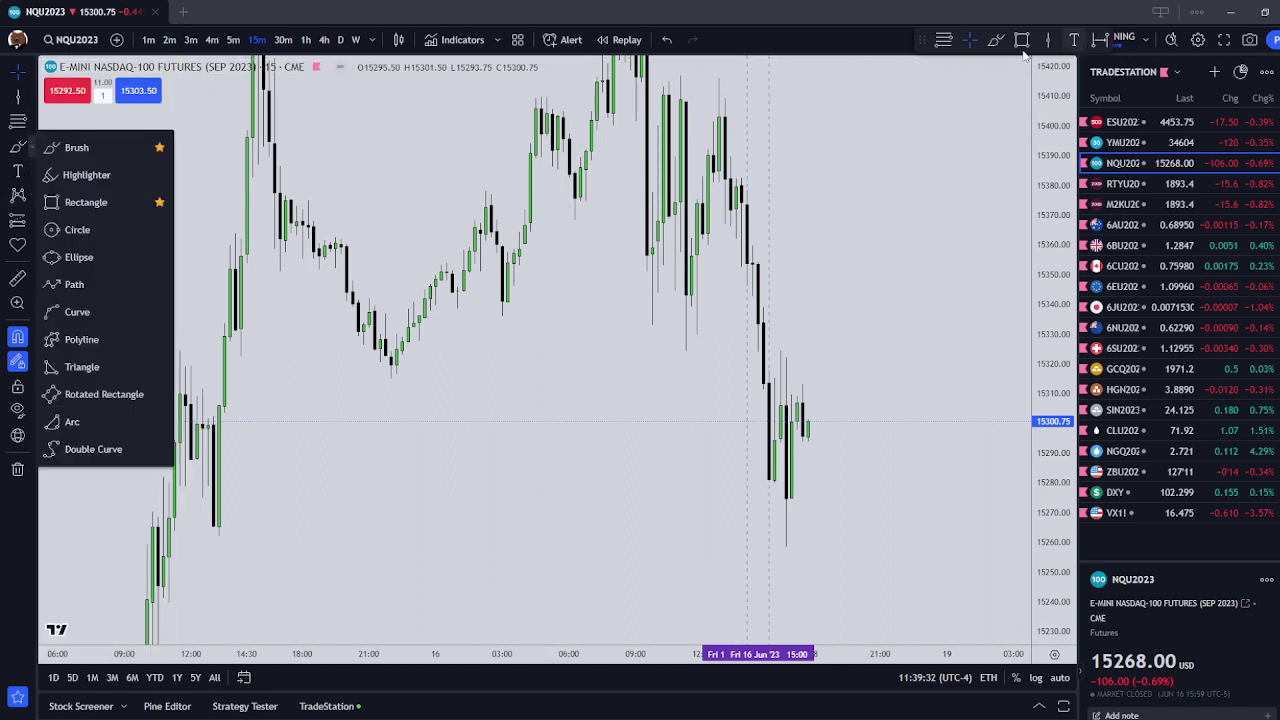
click(80, 197)
mouse_move(388, 389)
mouse_down()
mouse_move(700, 400)
mouse_move(760, 391)
mouse_move(763, 379)
mouse_up()
click(779, 42)
click(845, 235)
Step: Draw a second rectangle from the 15 June low near 15260 to the final candles and apply the Silver Draw on Liquidity template
drag(218, 538, 818, 546)
click(779, 42)
click(905, 234)
click(894, 214)
scroll(511, 368, up, 3)
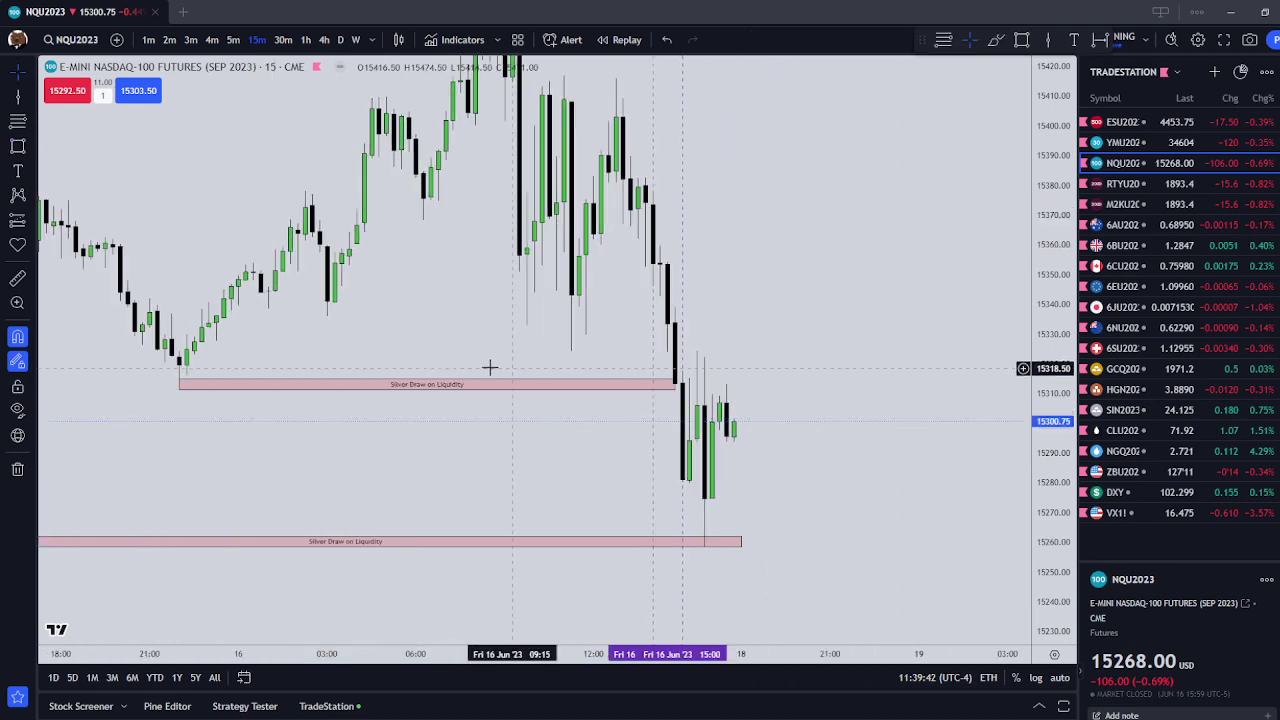
Step: Return the chart to the 5-minute timeframe to examine price around the 14:00–15:00 window
key(5)
key(Return)
scroll(740, 214, down, 3)
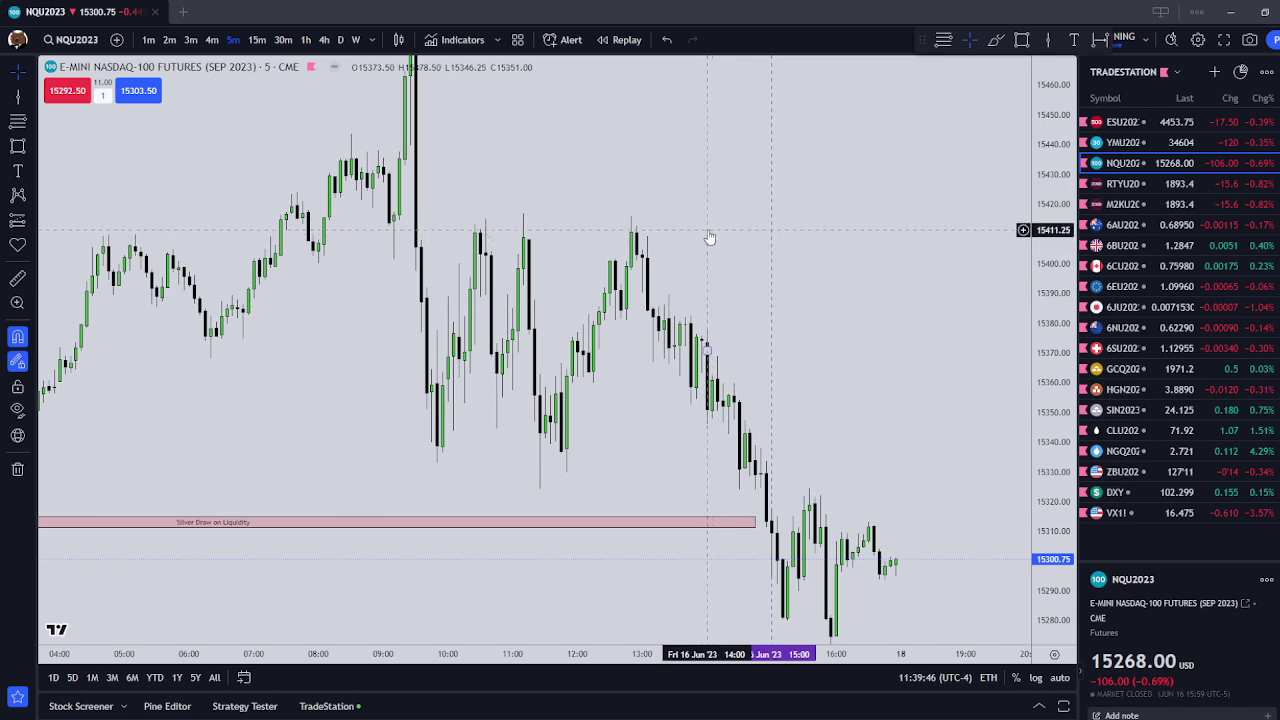
scroll(800, 380, up, 3)
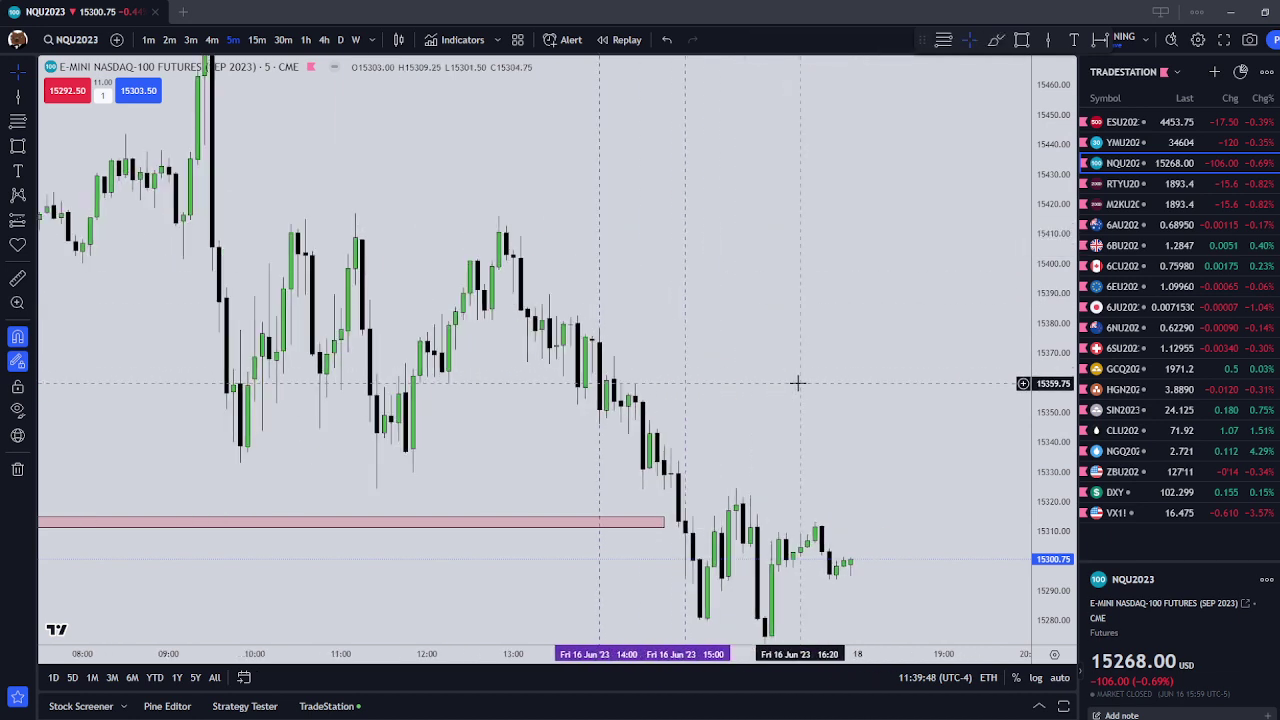
Step: Try the solid line style on the 14:00 vertical line and set it back to dashed
click(599, 150)
click(877, 43)
click(884, 73)
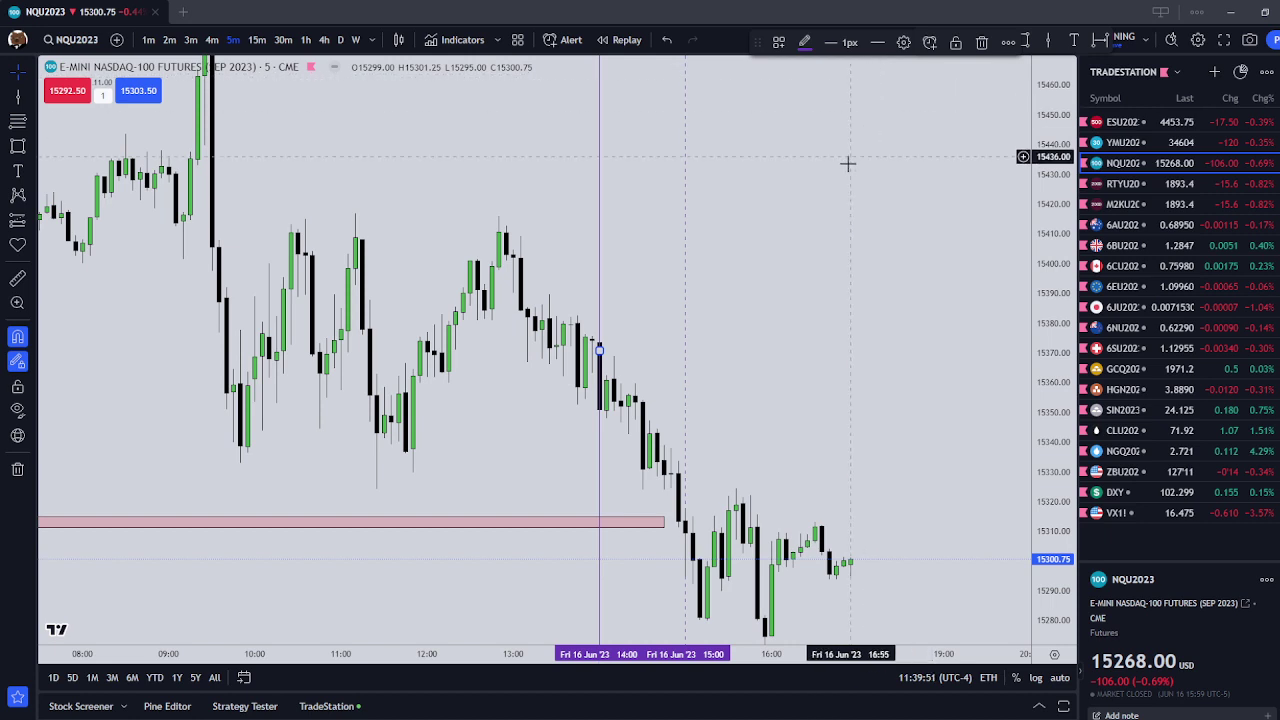
click(893, 45)
click(767, 232)
click(877, 42)
click(905, 94)
click(823, 200)
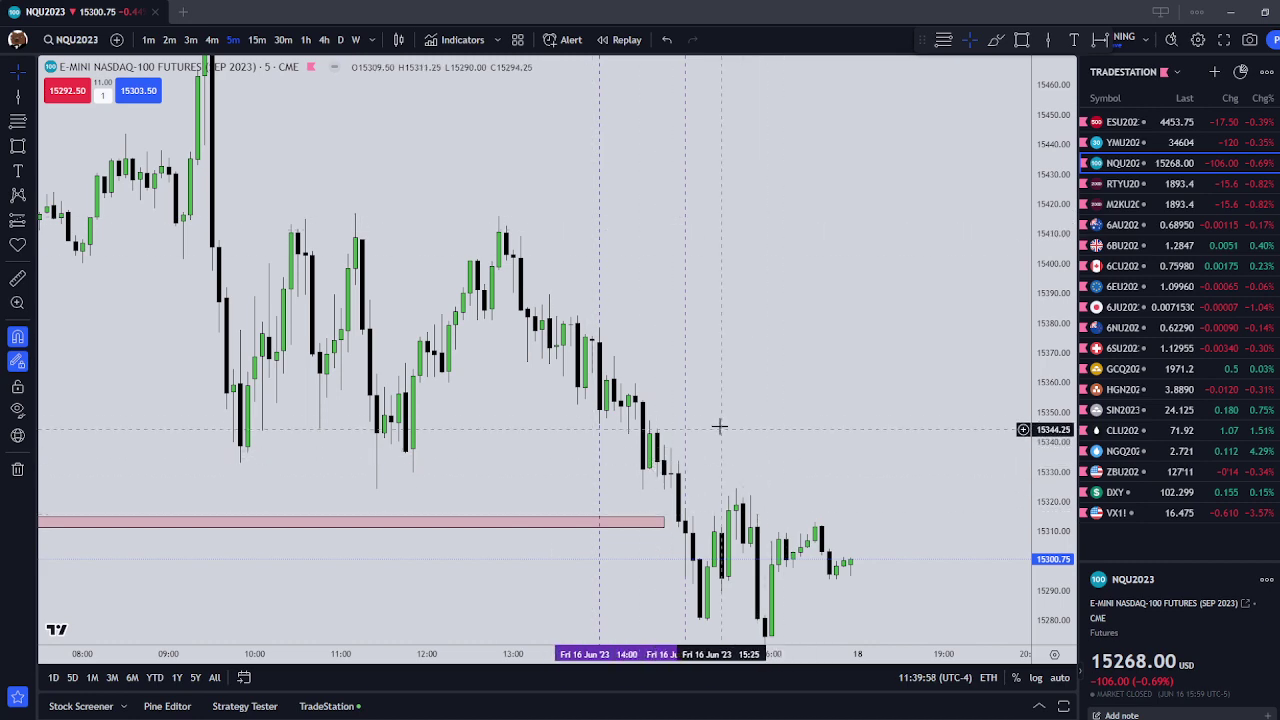
Step: Lower the chart to the 3-minute timeframe and examine the candles between 14:00 and 15:00 for a gap
scroll(823, 378, up, 4)
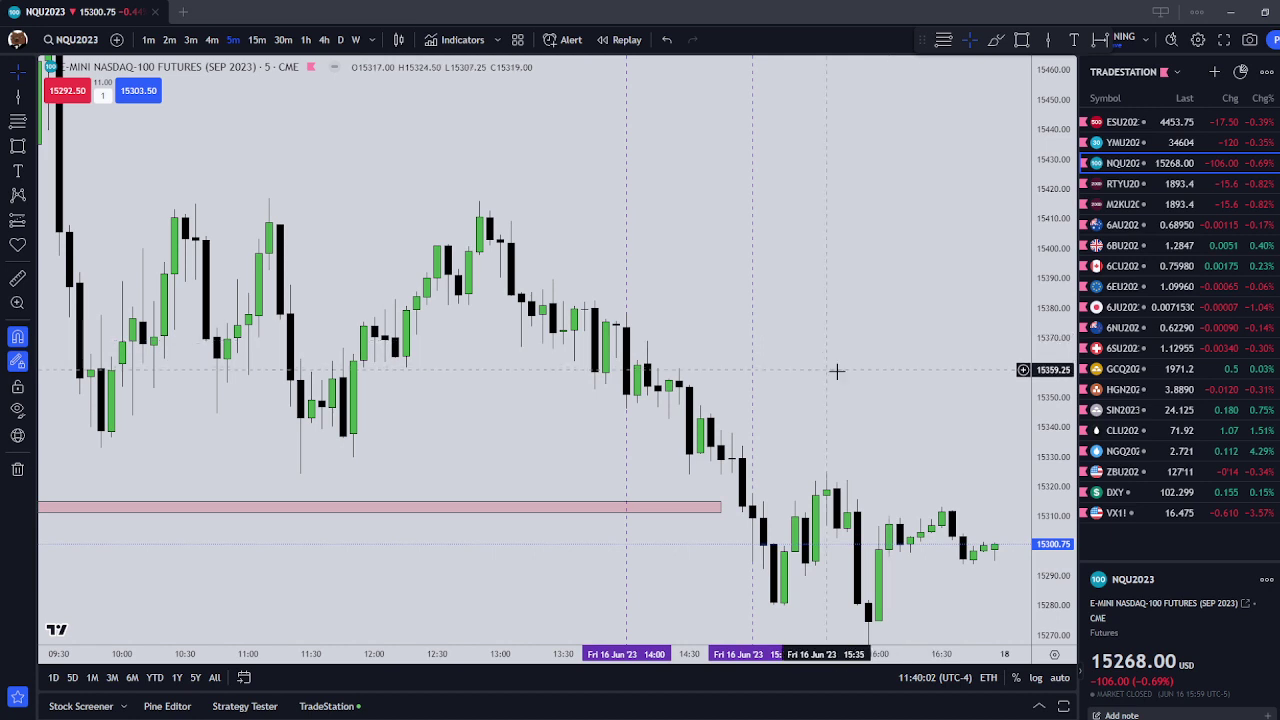
click(212, 40)
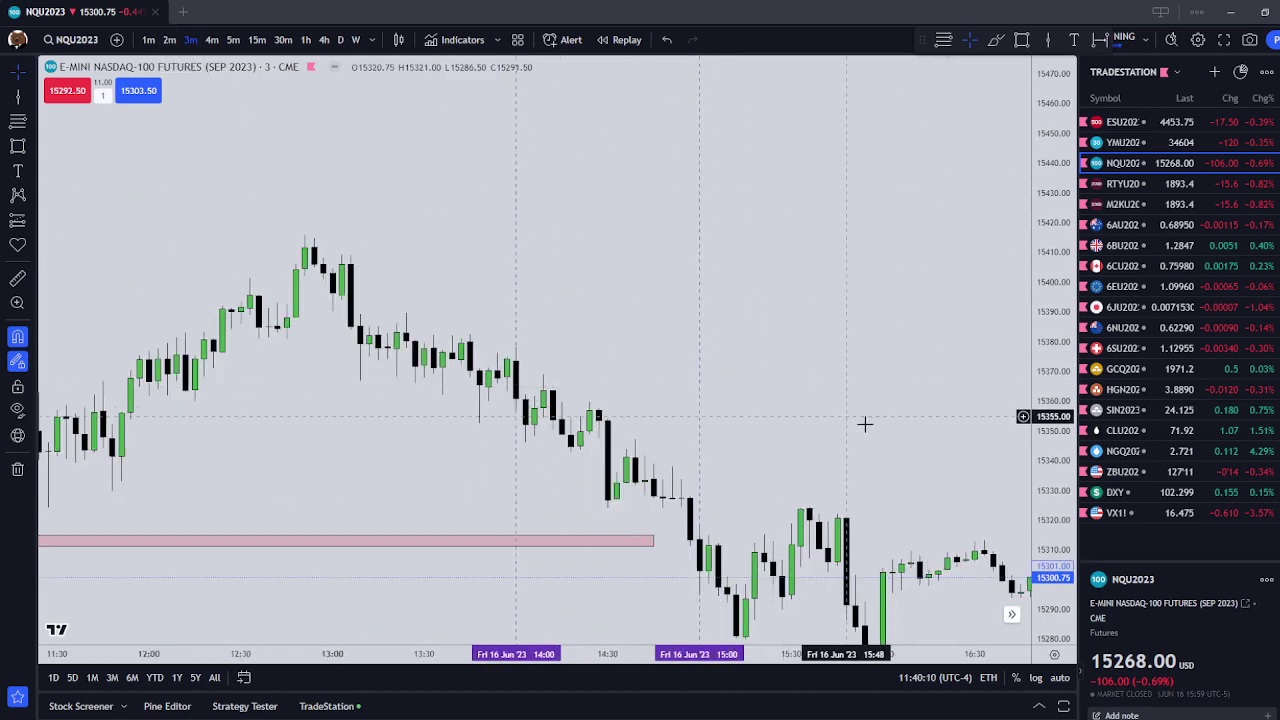
scroll(860, 360, up, 3)
drag(750, 460, 834, 194)
scroll(495, 510, down, 4)
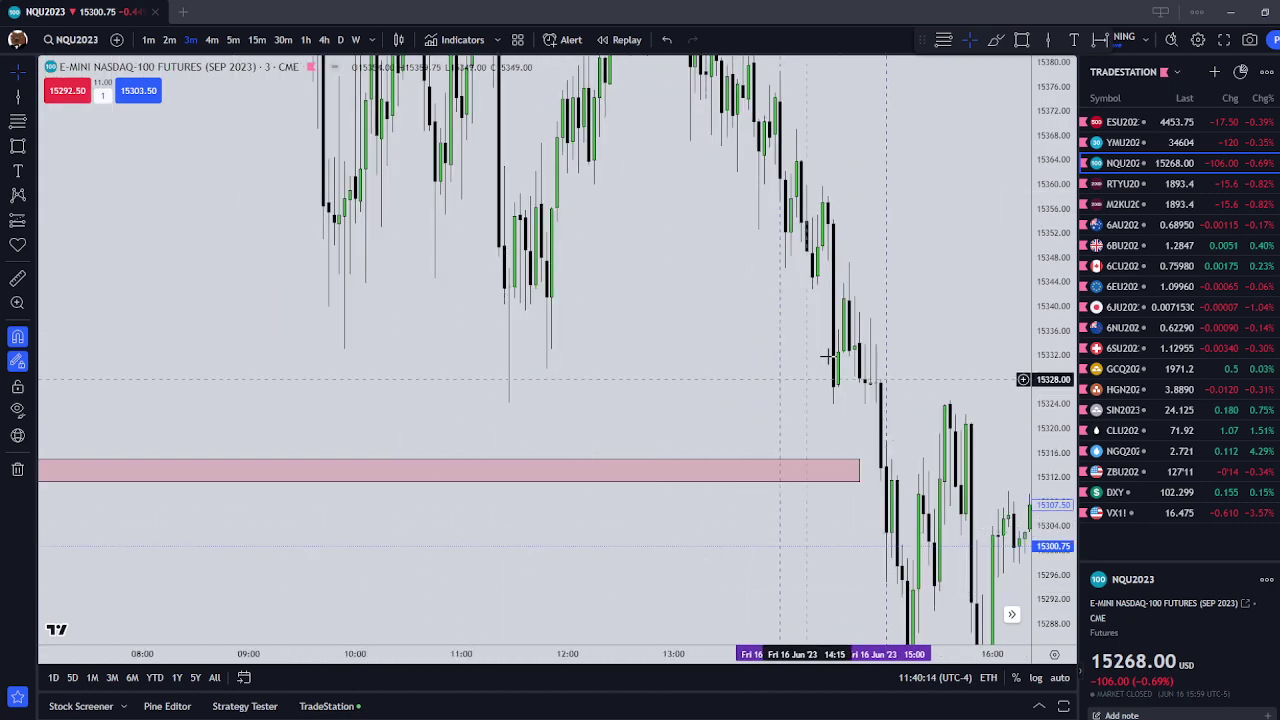
scroll(886, 471, up, 3)
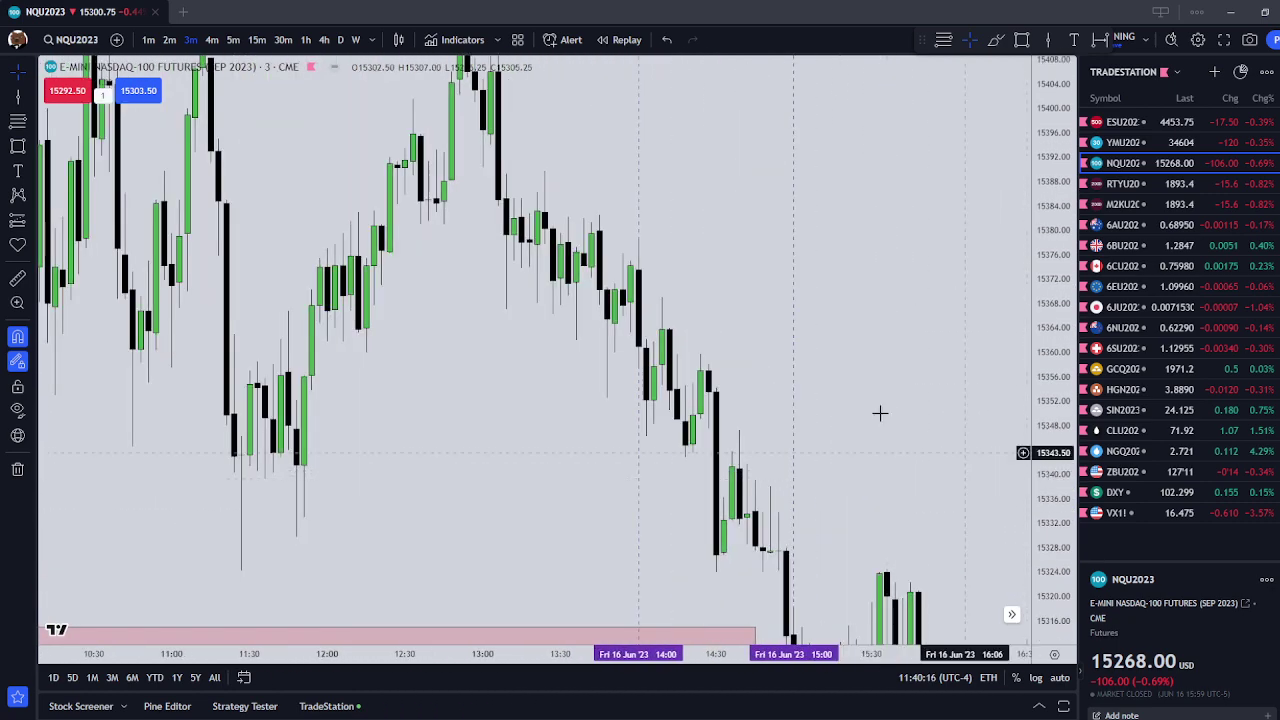
Step: Set the chart to the 2-minute timeframe to inspect the candles after 14:00
click(158, 40)
click(167, 40)
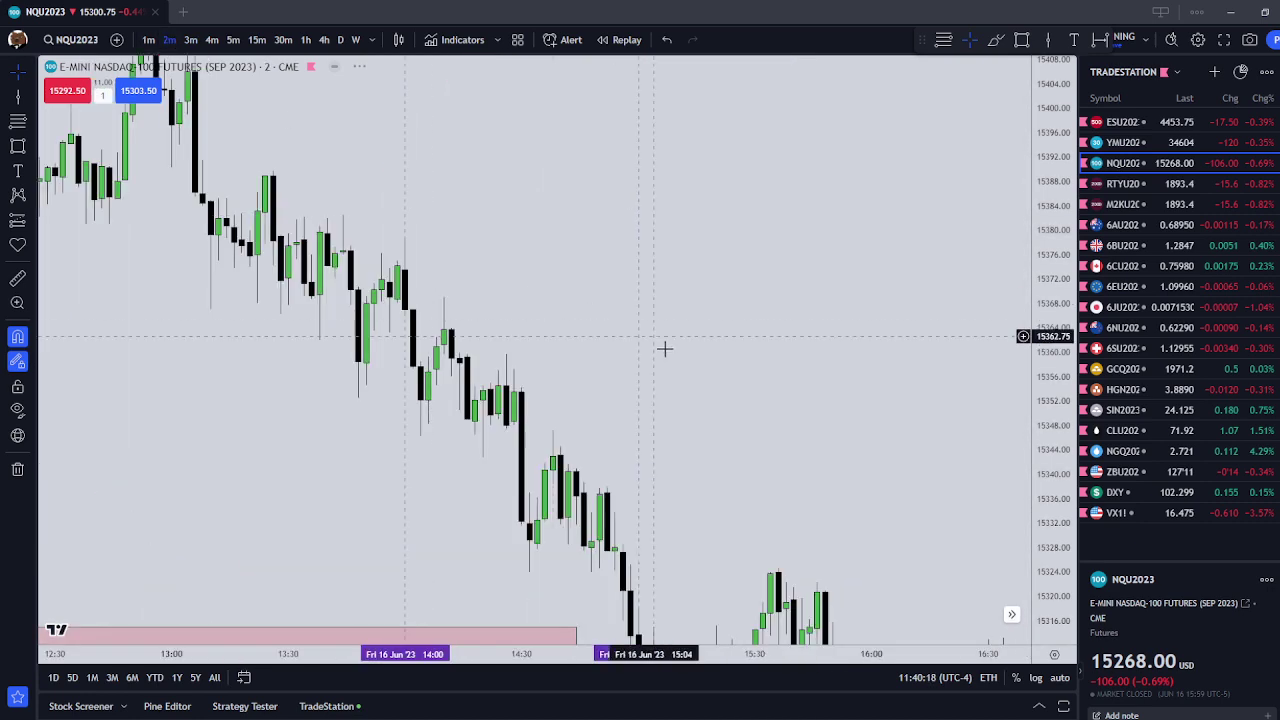
scroll(790, 380, up, 3)
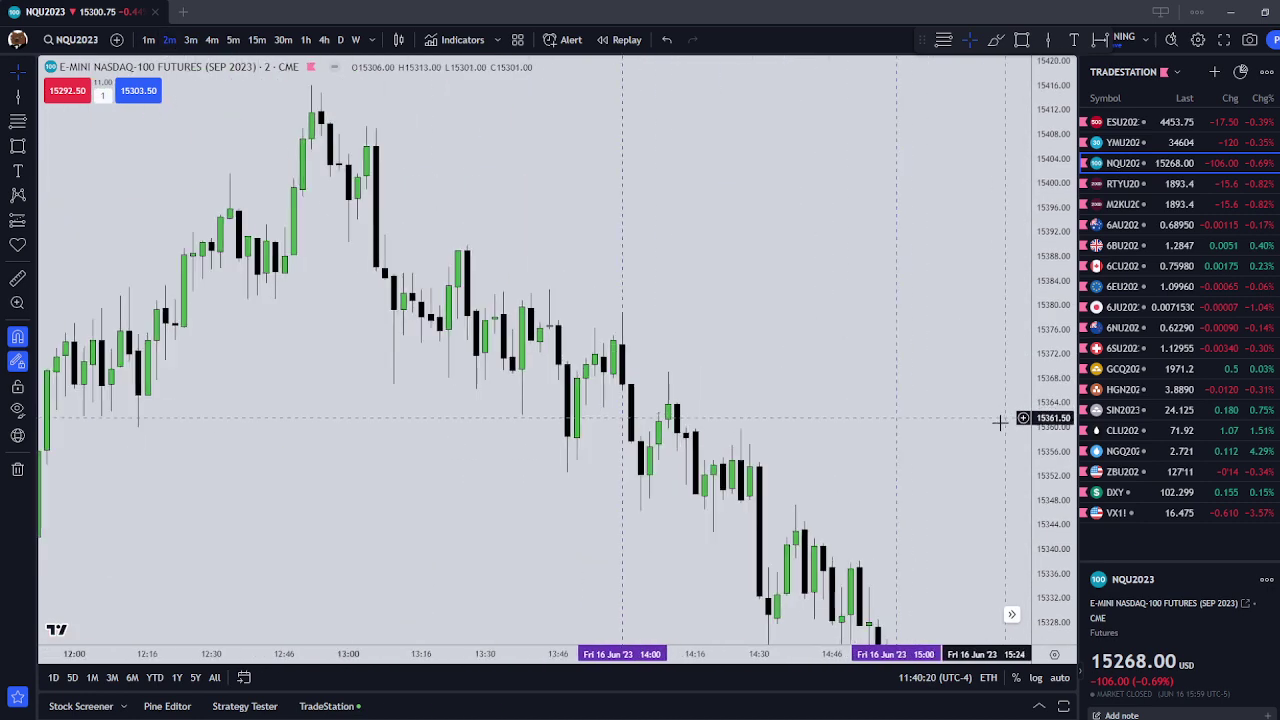
drag(790, 373, 720, 266)
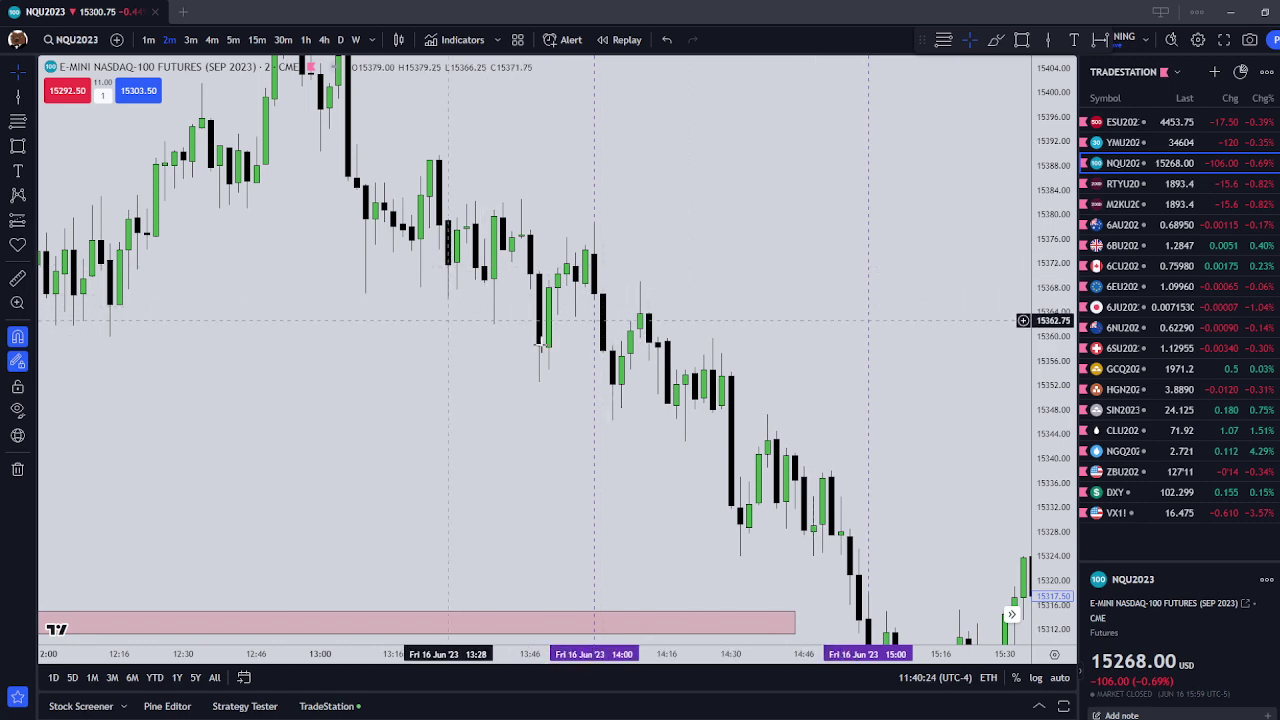
drag(802, 263, 671, 429)
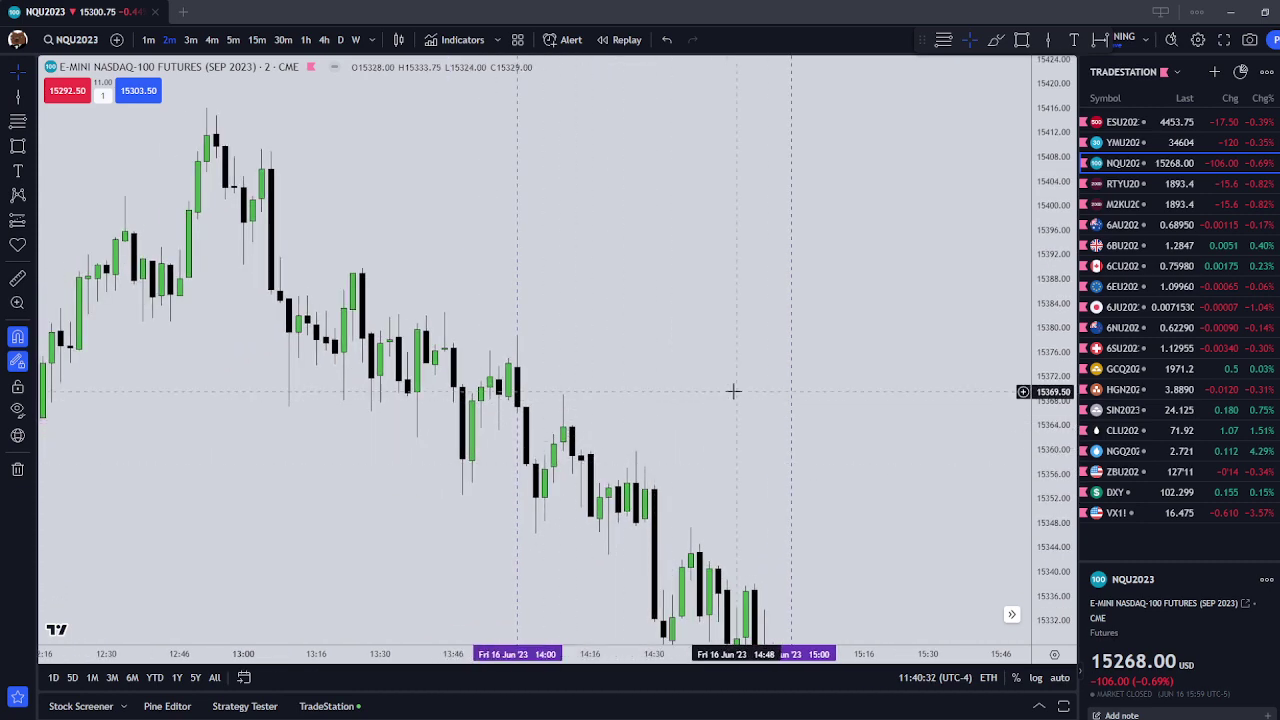
drag(732, 391, 718, 343)
Step: Draw a rectangle over the gap between 15366.00 and 15358.50, running from 14:00 to the 15:00 line
click(17, 147)
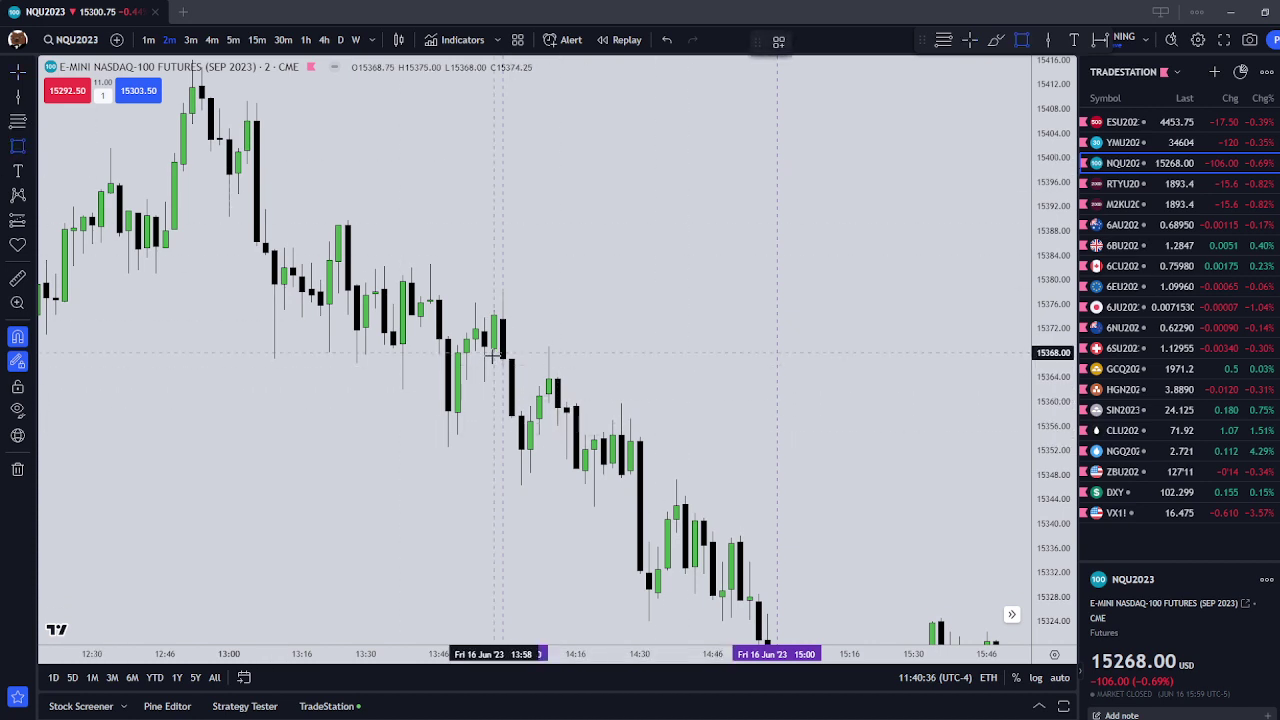
click(502, 377)
click(520, 411)
click(694, 366)
drag(521, 389, 794, 391)
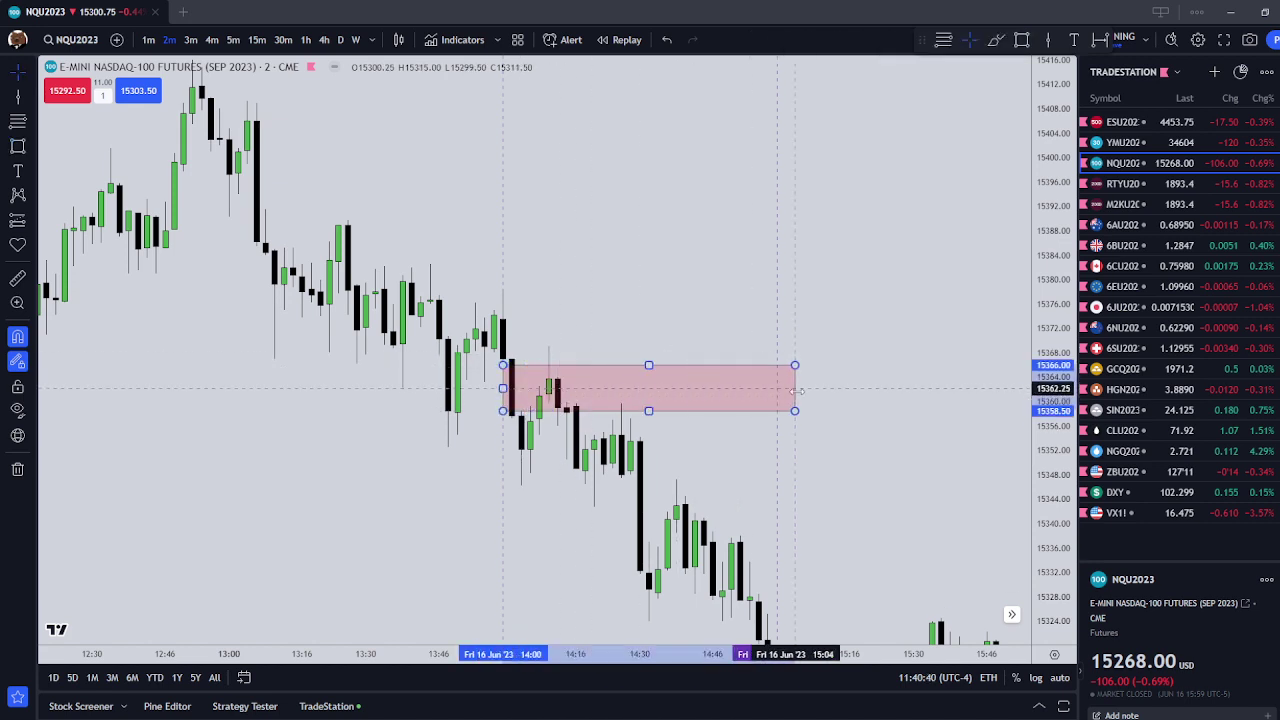
Step: Fill the gap rectangle with yellow and apply the PM SILVER drawing template to it
click(830, 40)
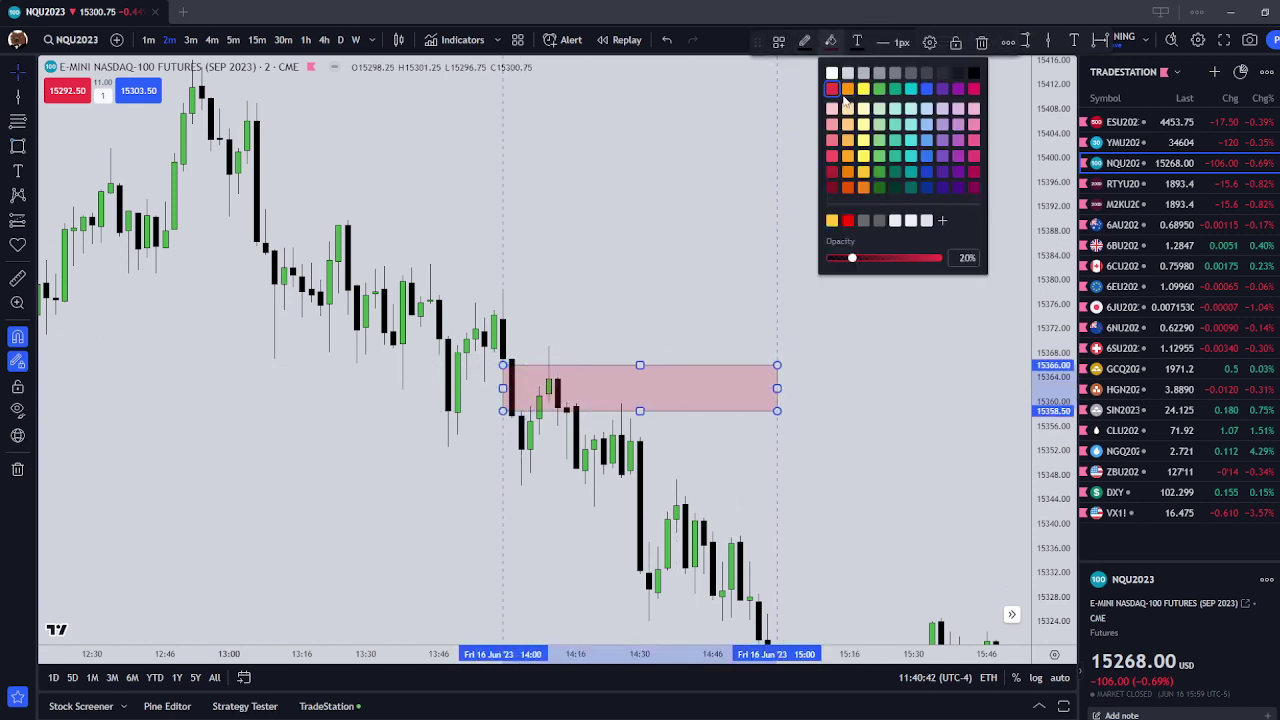
click(864, 90)
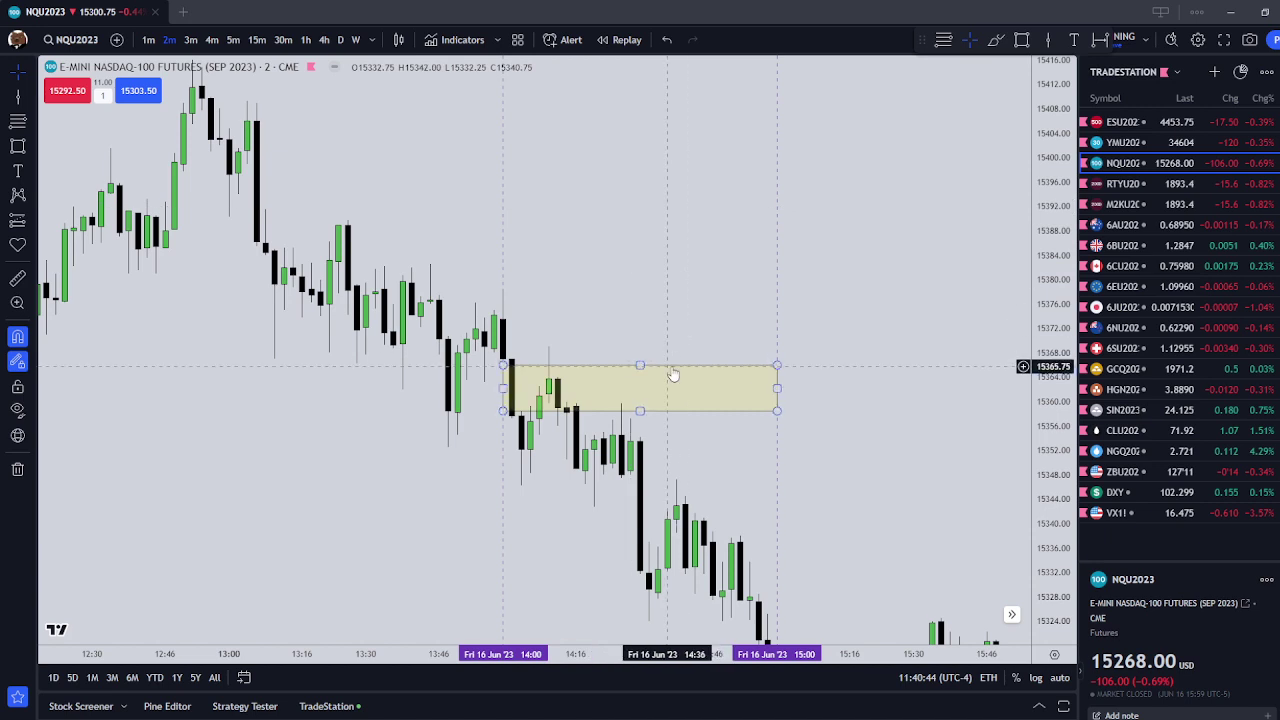
click(782, 42)
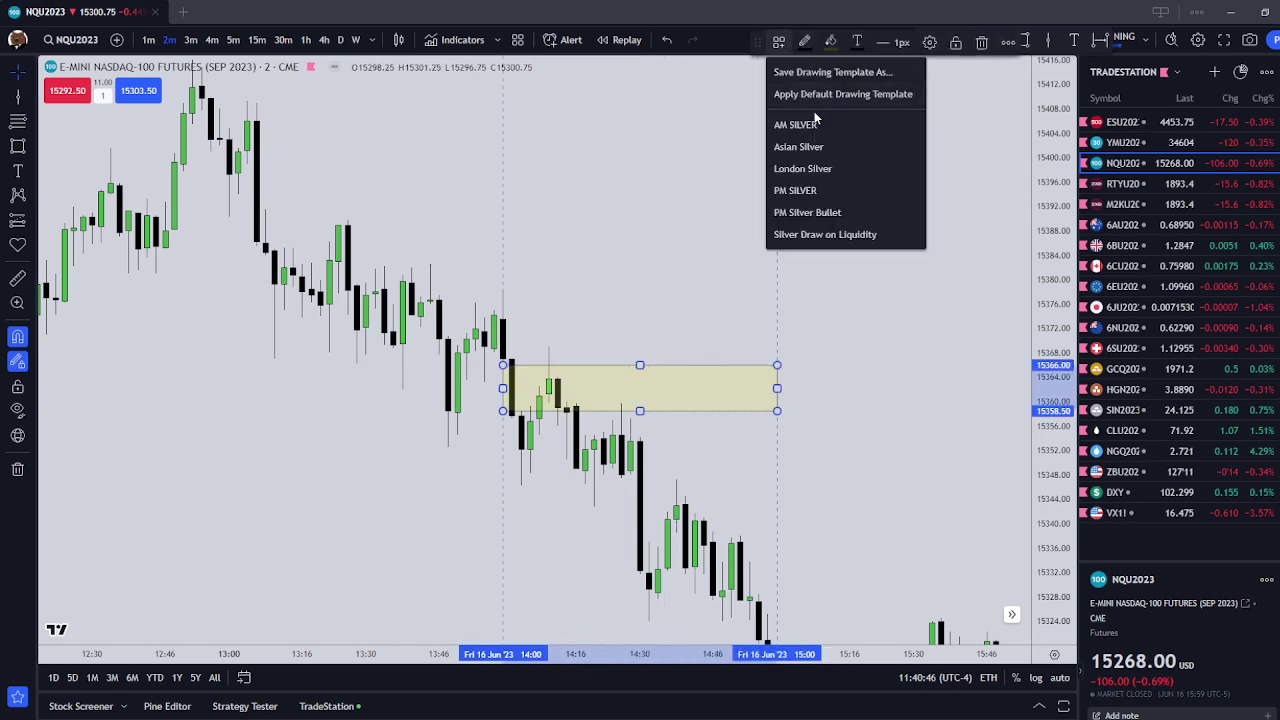
click(814, 191)
drag(885, 204, 796, 151)
Step: Try a second gap rectangle between 15348.00 and 15337.00, from 14:28 to 15:00, and delete it
click(18, 145)
mouse_move(541, 422)
mouse_down()
mouse_move(561, 489)
mouse_move(688, 455)
mouse_up()
click(786, 42)
click(822, 206)
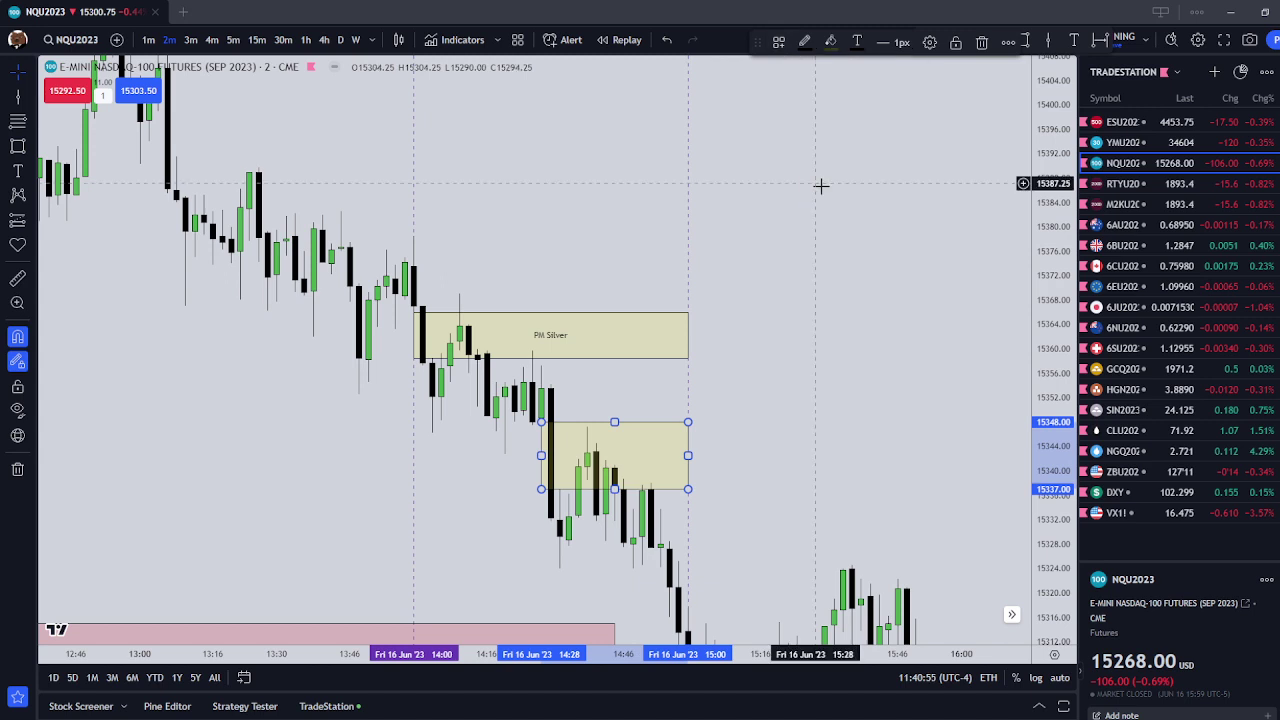
click(660, 430)
click(978, 42)
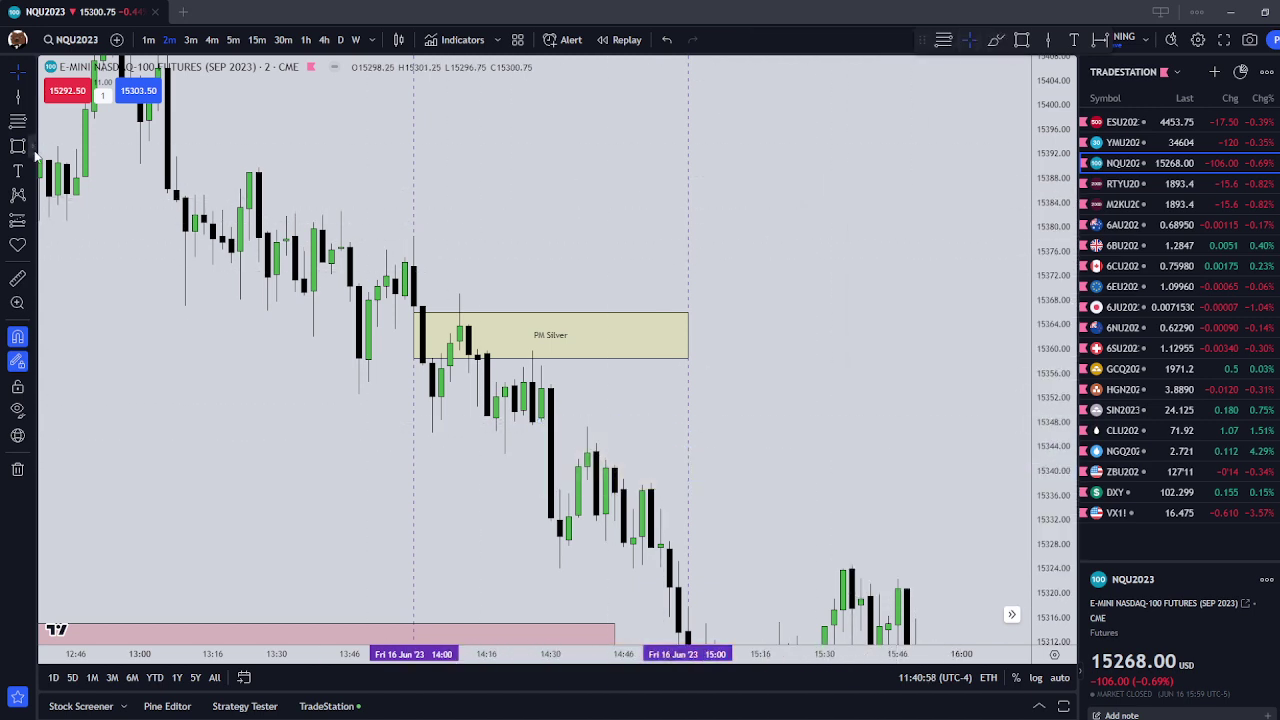
Step: Draw a downward arrow above the PM Silver box, pointing at the candle that trades back into it
click(33, 96)
click(80, 125)
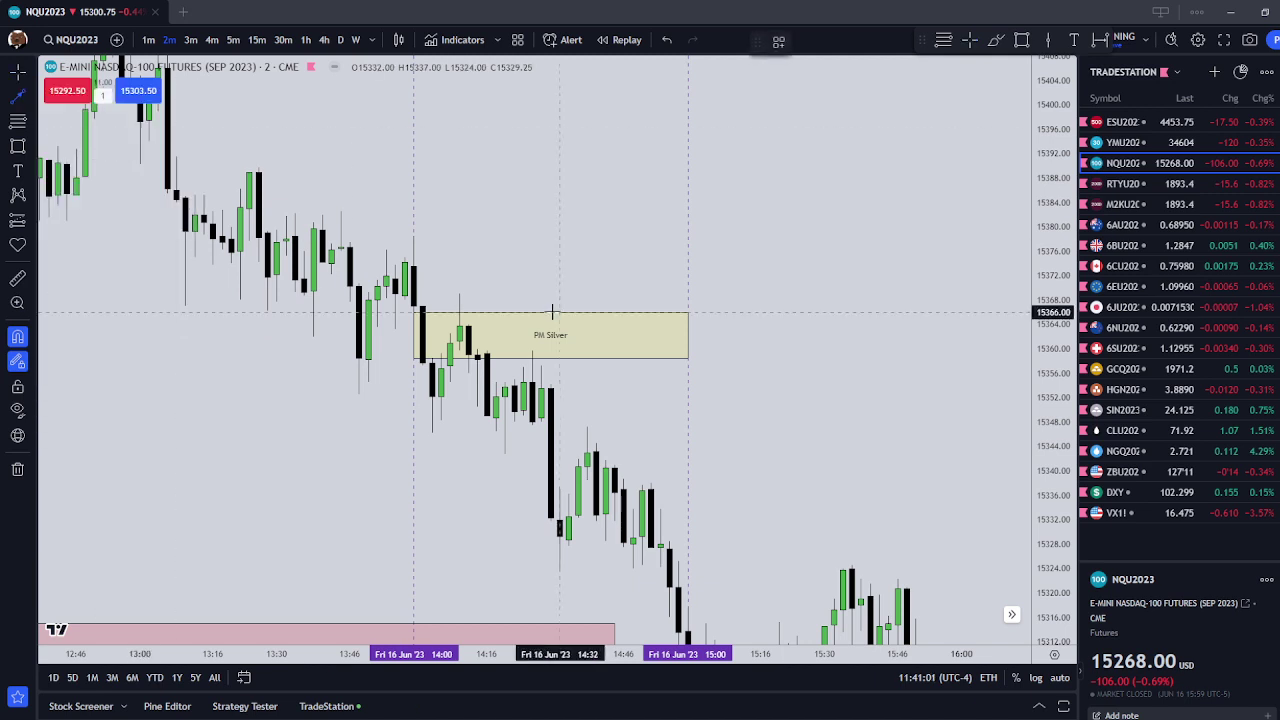
click(460, 237)
click(461, 291)
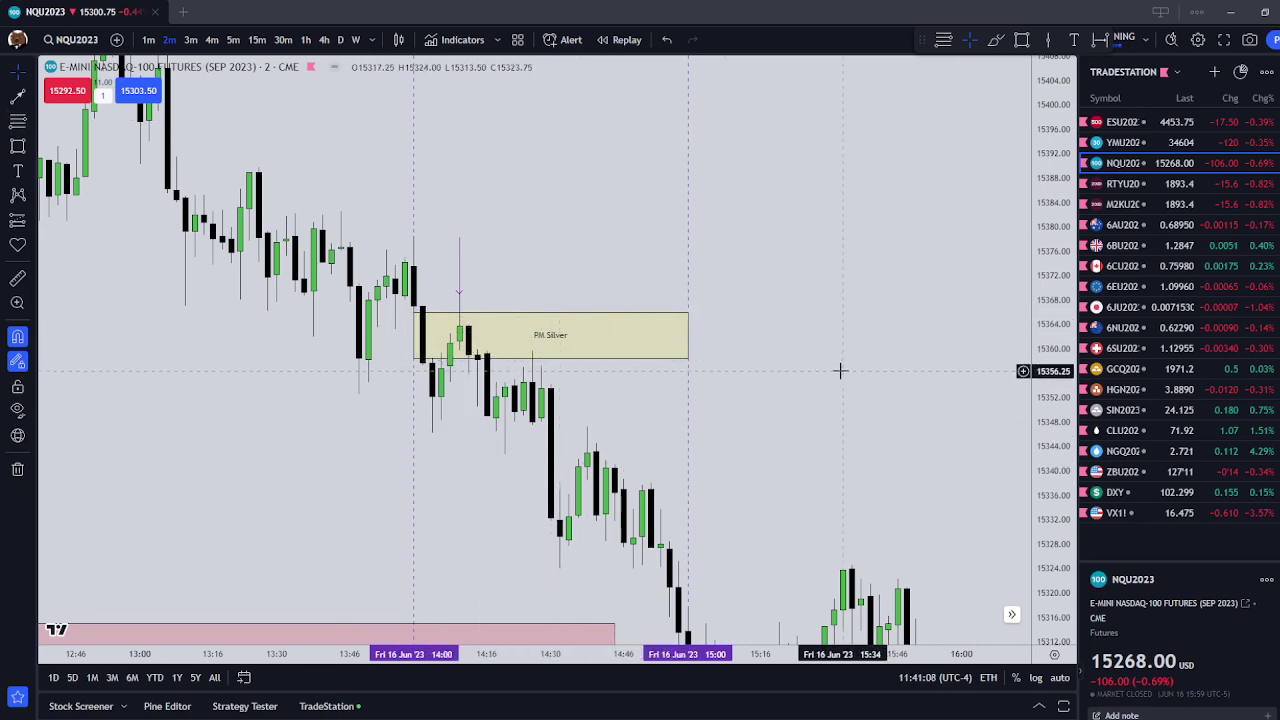
Step: Examine the price move from the PM Silver box down to both Silver Draw on Liquidity zones
drag(840, 369, 915, 236)
scroll(915, 236, down, 3)
drag(910, 314, 779, 251)
scroll(781, 255, down, 4)
drag(614, 346, 451, 357)
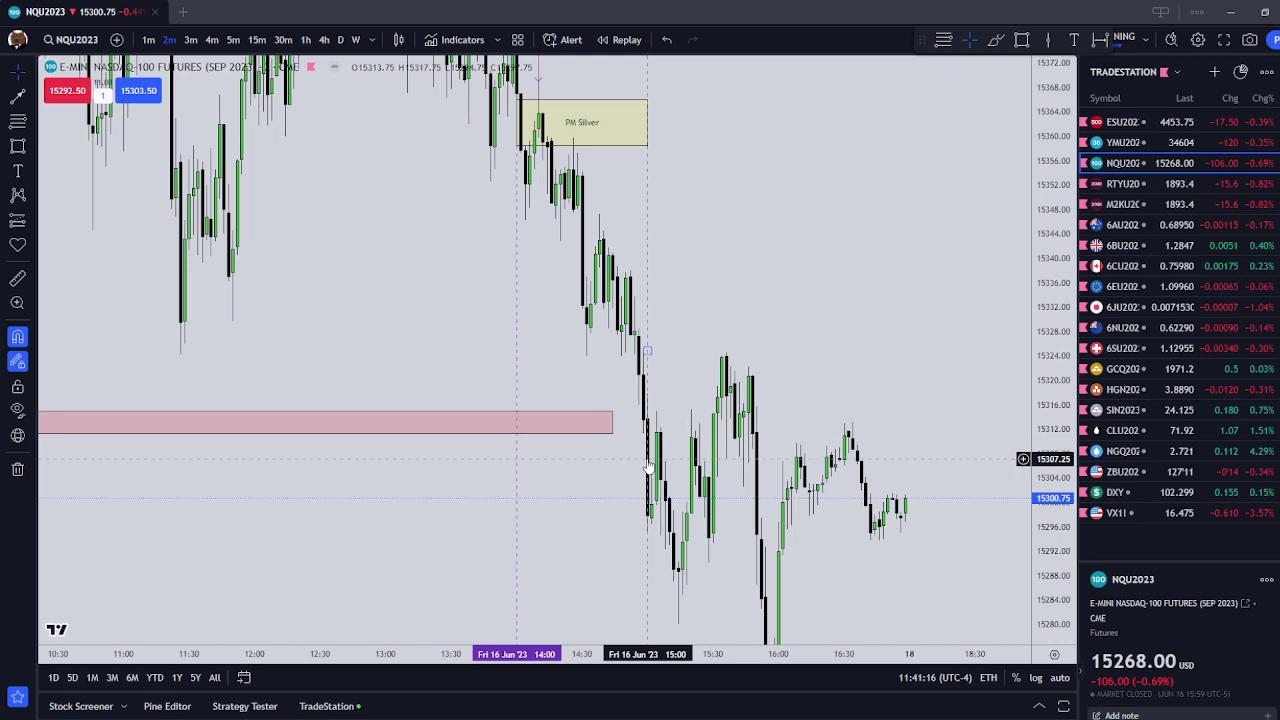
scroll(648, 460, down, 2)
mouse_move(649, 457)
mouse_down()
mouse_move(506, 357)
mouse_move(506, 341)
mouse_up()
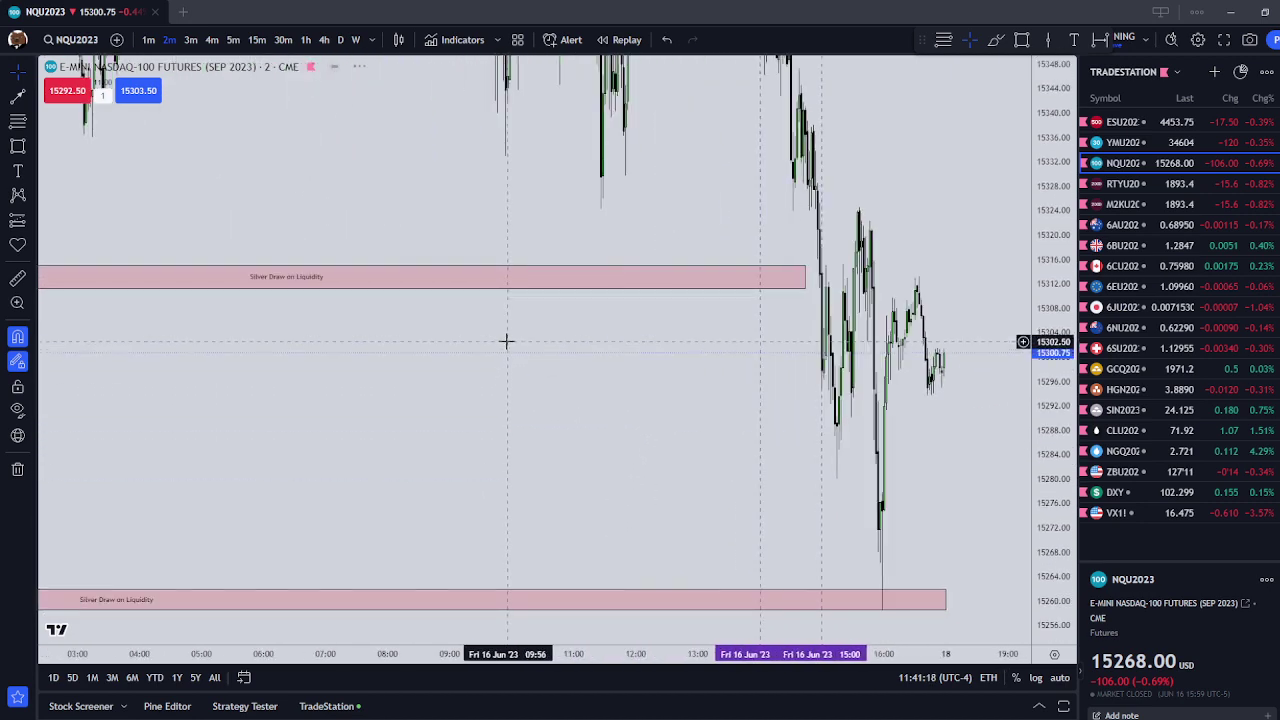
scroll(794, 297, down, 2)
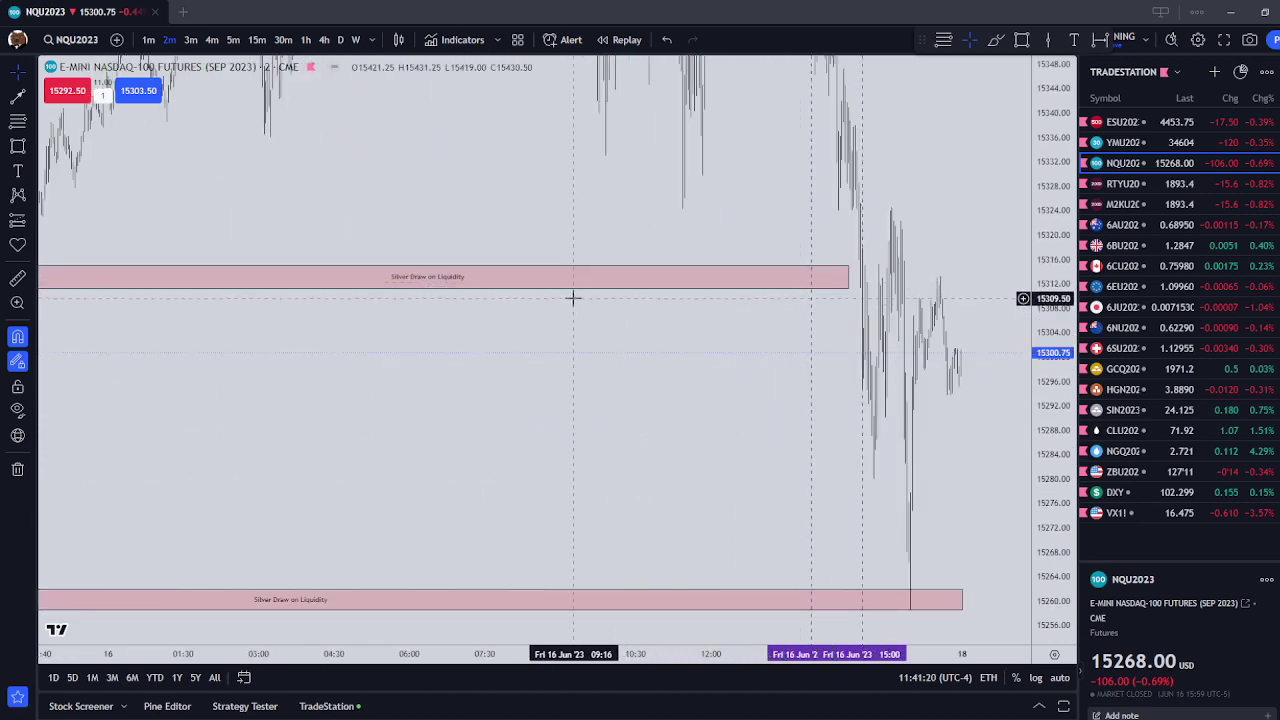
scroll(574, 298, down, 3)
Step: Change the chart to the 15-minute timeframe and compress the price scale so both liquidity zones fit with the PM Silver box
click(256, 40)
scroll(790, 318, up, 7)
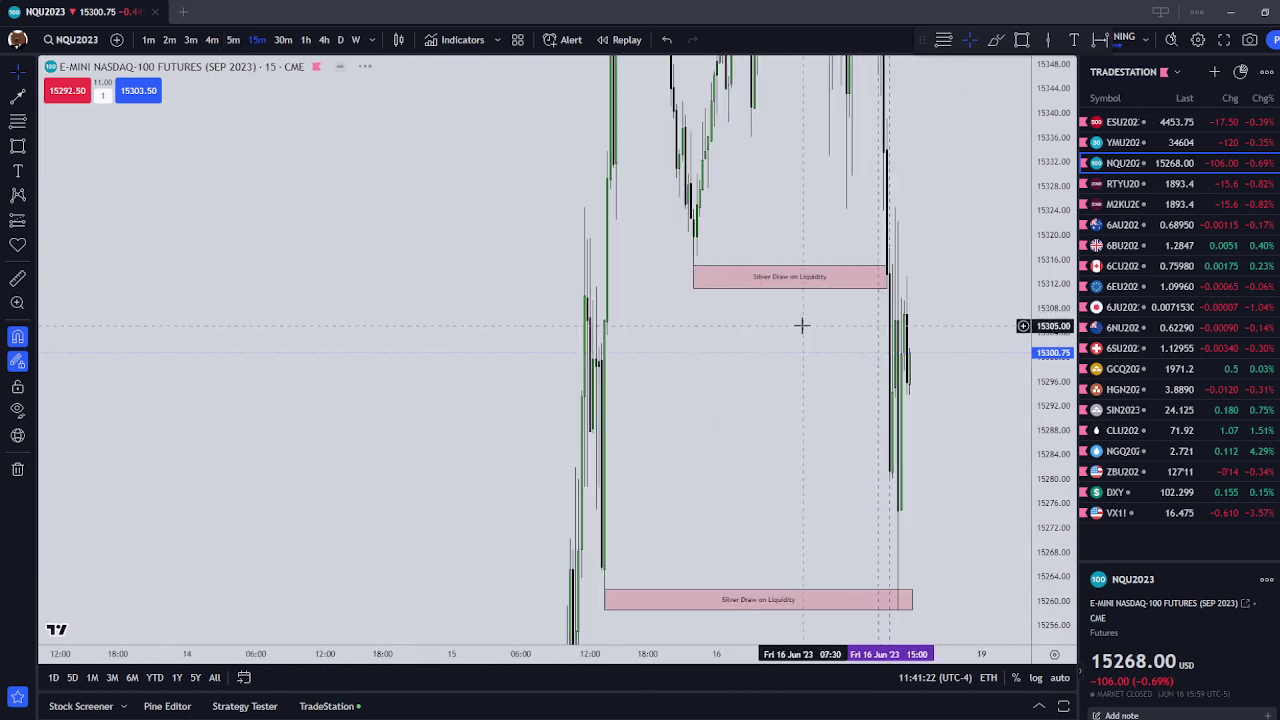
scroll(763, 317, up, 3)
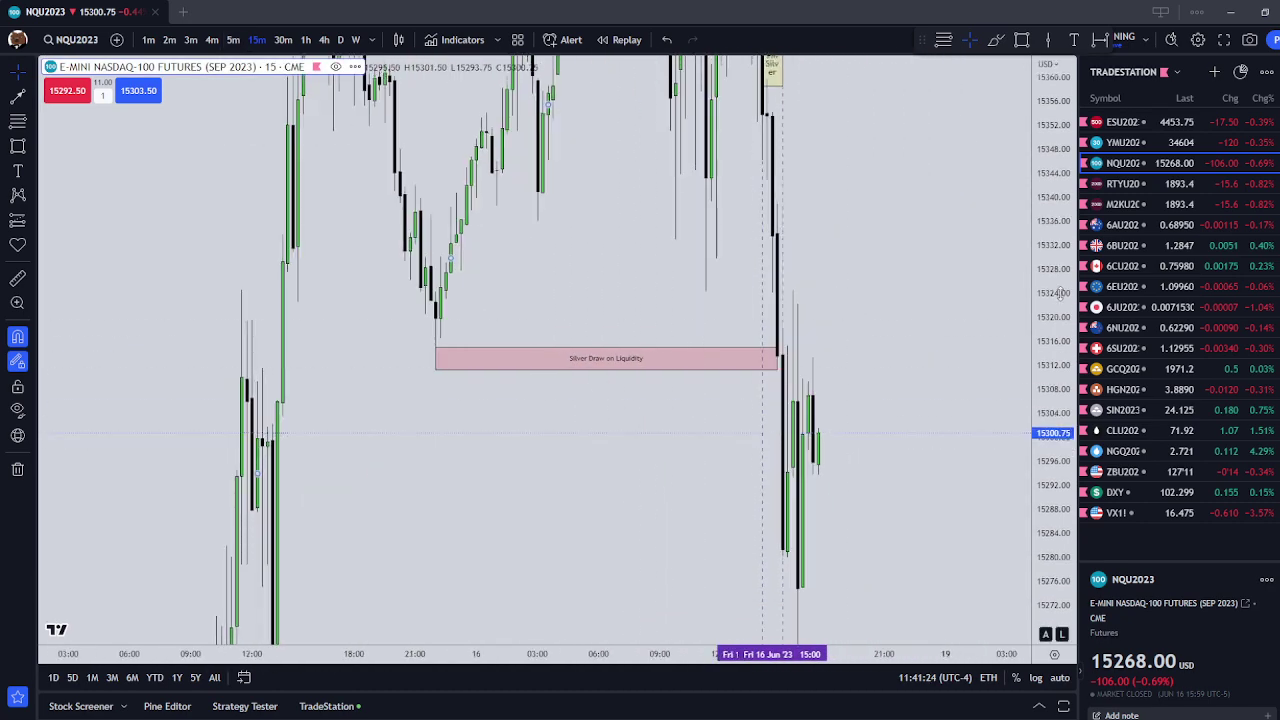
drag(1060, 266, 1060, 378)
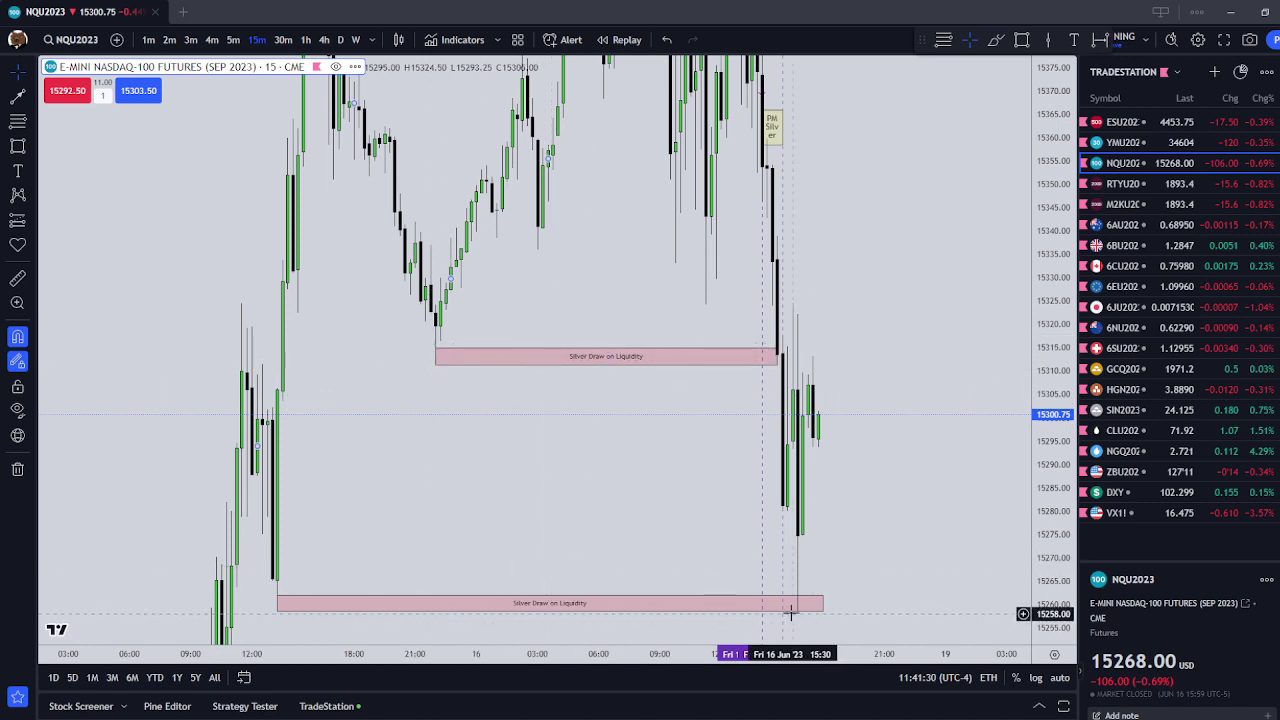
Step: Change the NQU2023 chart to the 3-minute timeframe
scroll(797, 618, up, 3)
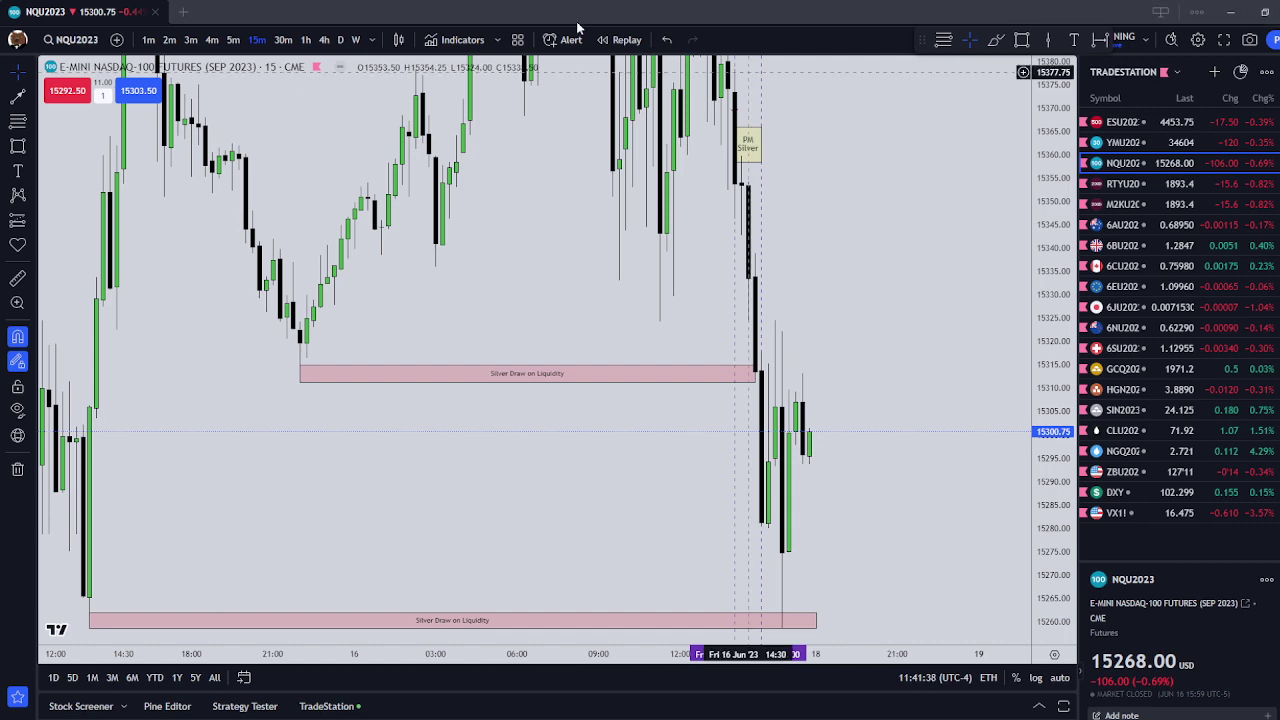
click(233, 40)
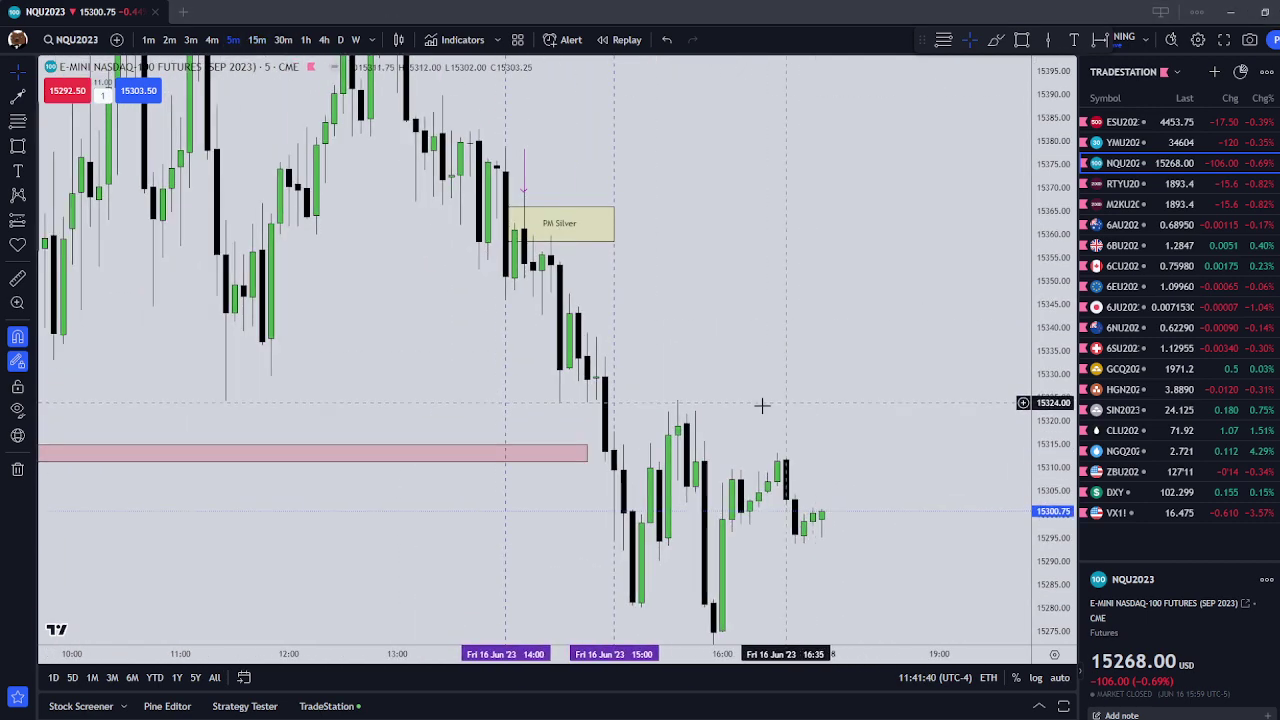
click(190, 40)
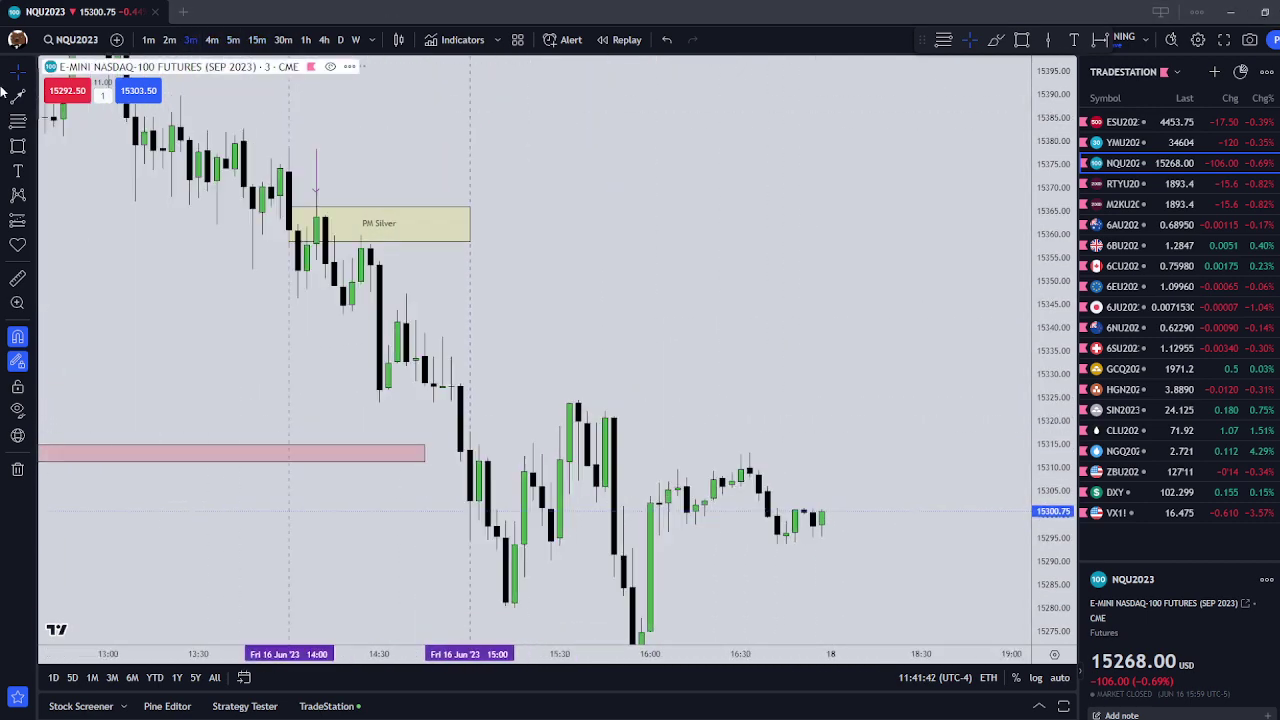
Step: Draw a horizontal trend line at 15280.00 from 14:12 to about 16:21, along the low after the PM Silver window
click(30, 95)
click(75, 96)
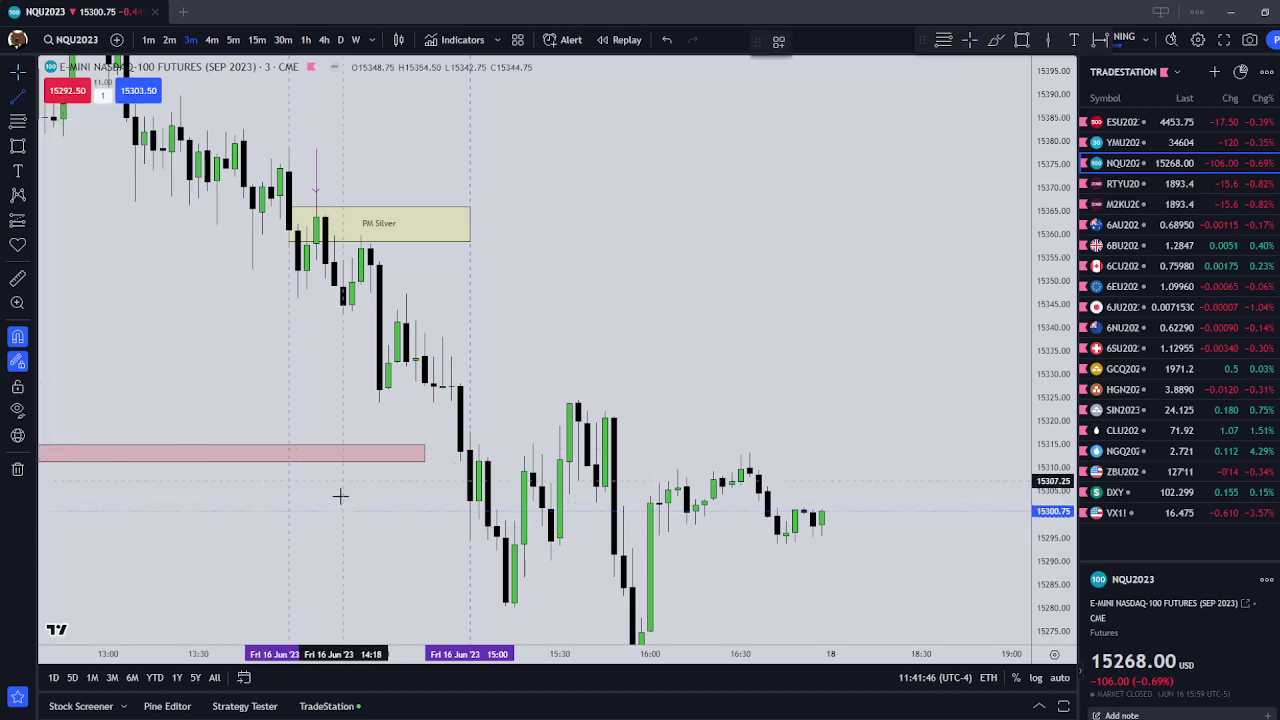
click(326, 608)
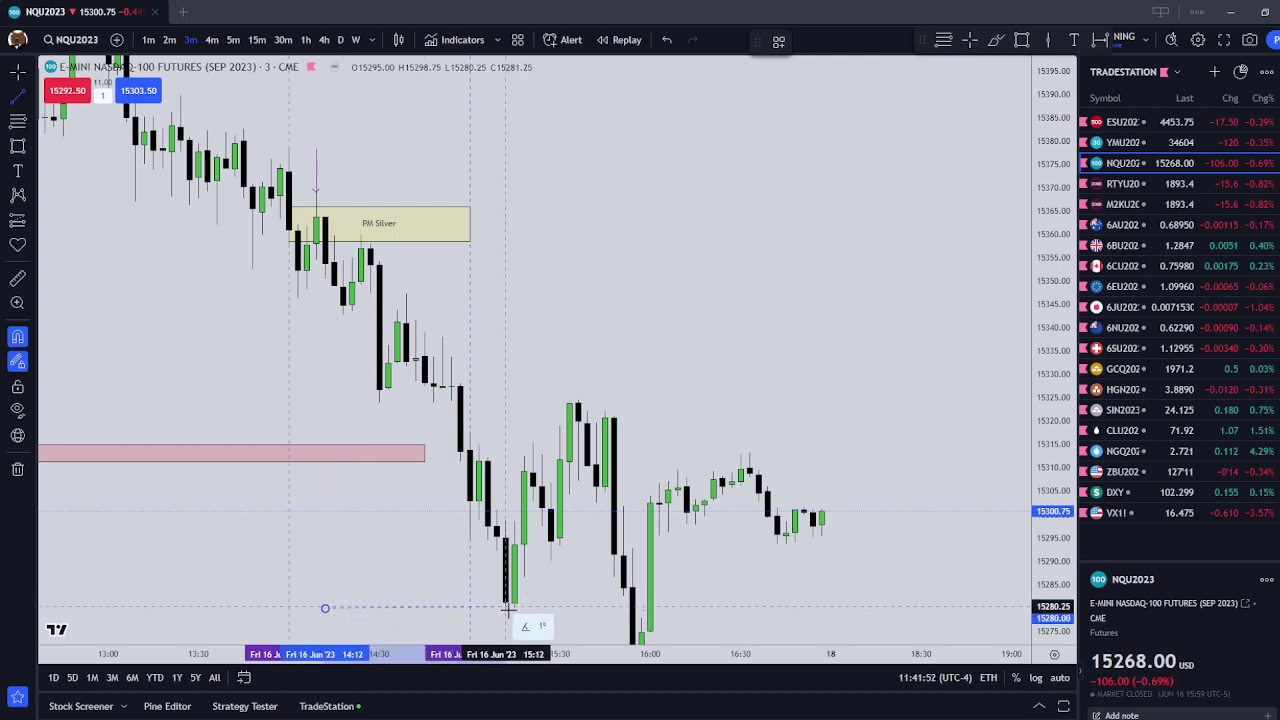
click(515, 608)
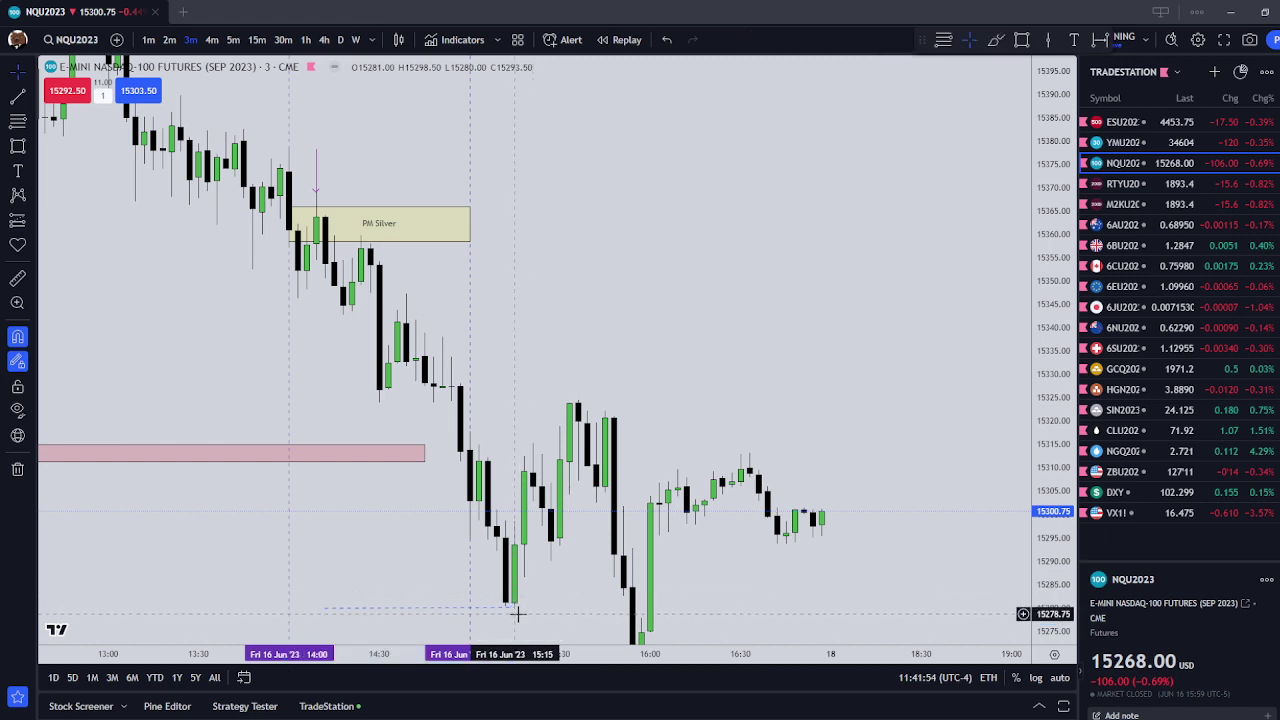
drag(517, 613, 713, 608)
Step: Change the trend line under the post-15:00 low from dashed to a solid line style
click(805, 42)
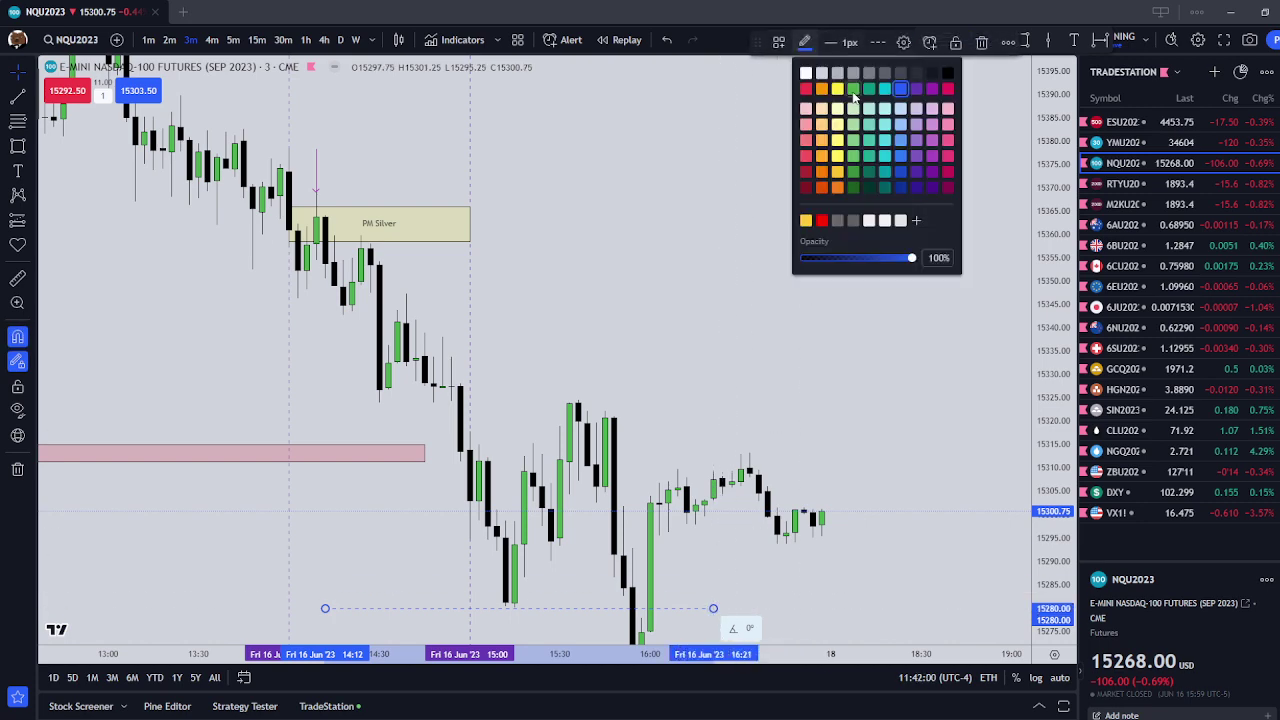
click(666, 151)
drag(641, 182, 661, 76)
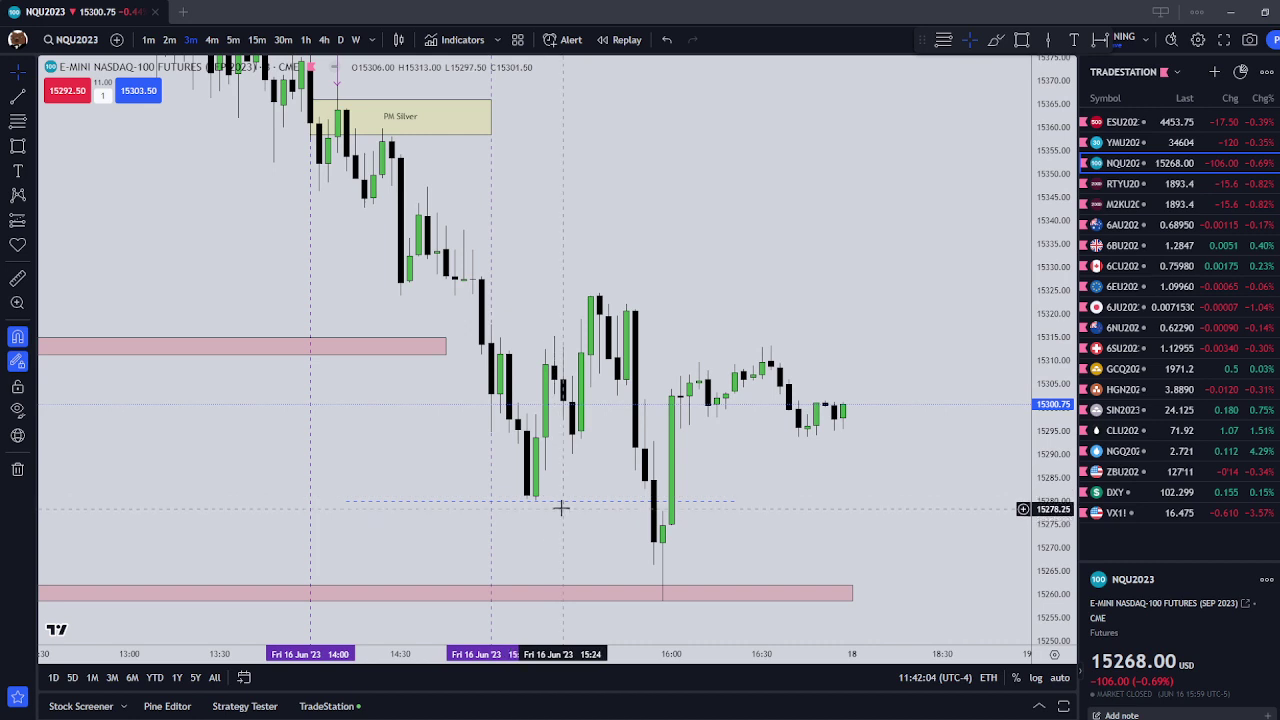
scroll(561, 512, down, 1)
click(600, 502)
click(876, 42)
click(910, 71)
click(706, 166)
Step: Examine both Silver Draw on Liquidity zones in relation to the solid line at 15280.00
scroll(764, 196, down, 1)
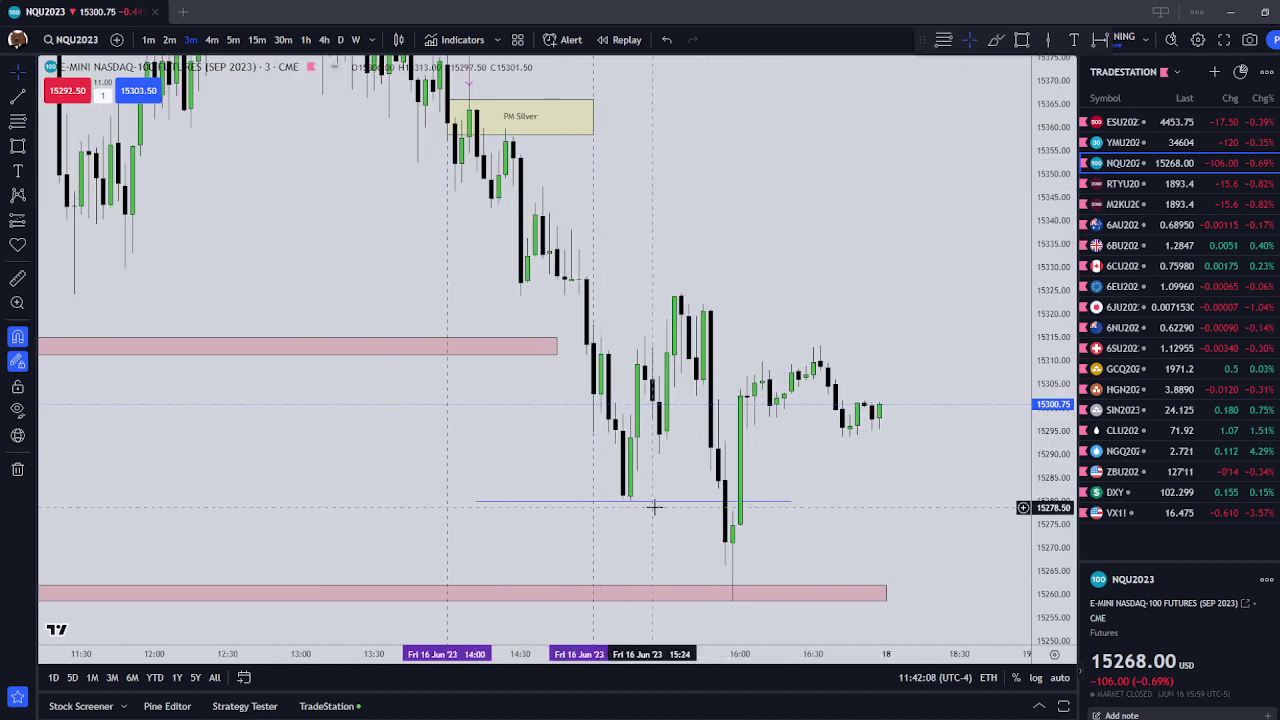
scroll(546, 370, down, 2)
scroll(546, 380, down, 2)
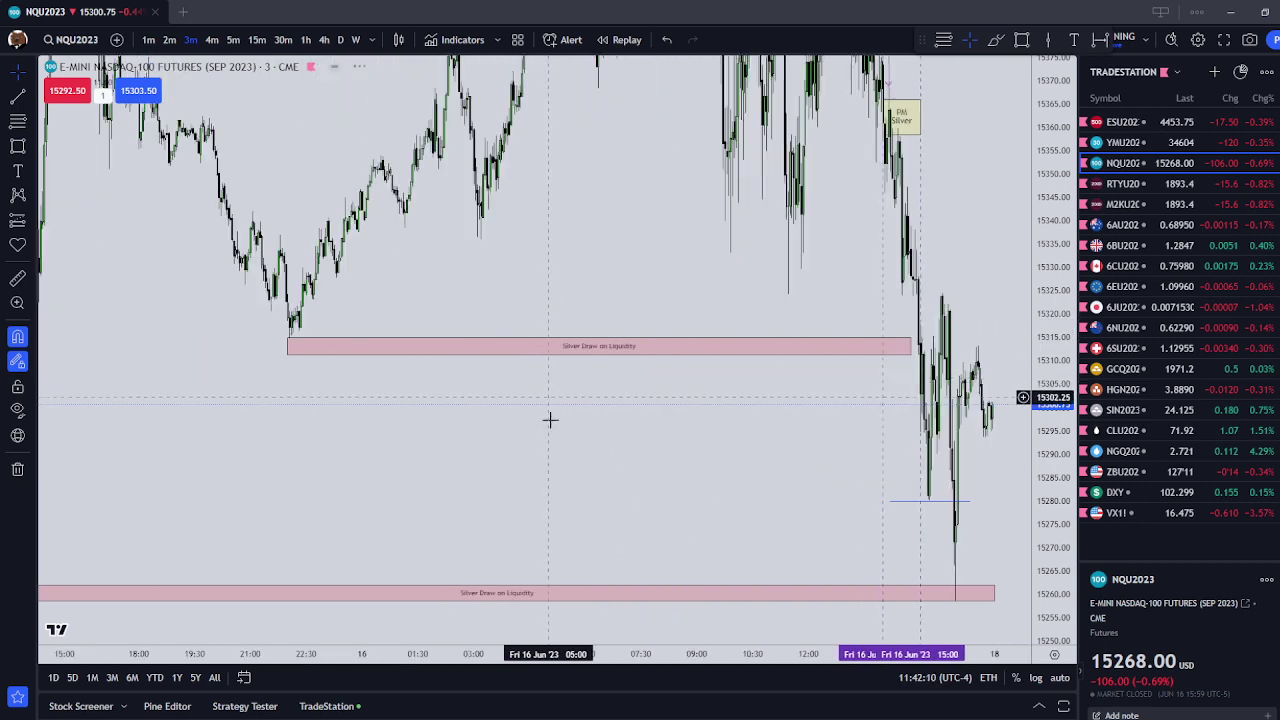
scroll(600, 355, down, 1)
click(508, 345)
click(663, 403)
scroll(672, 410, up, 3)
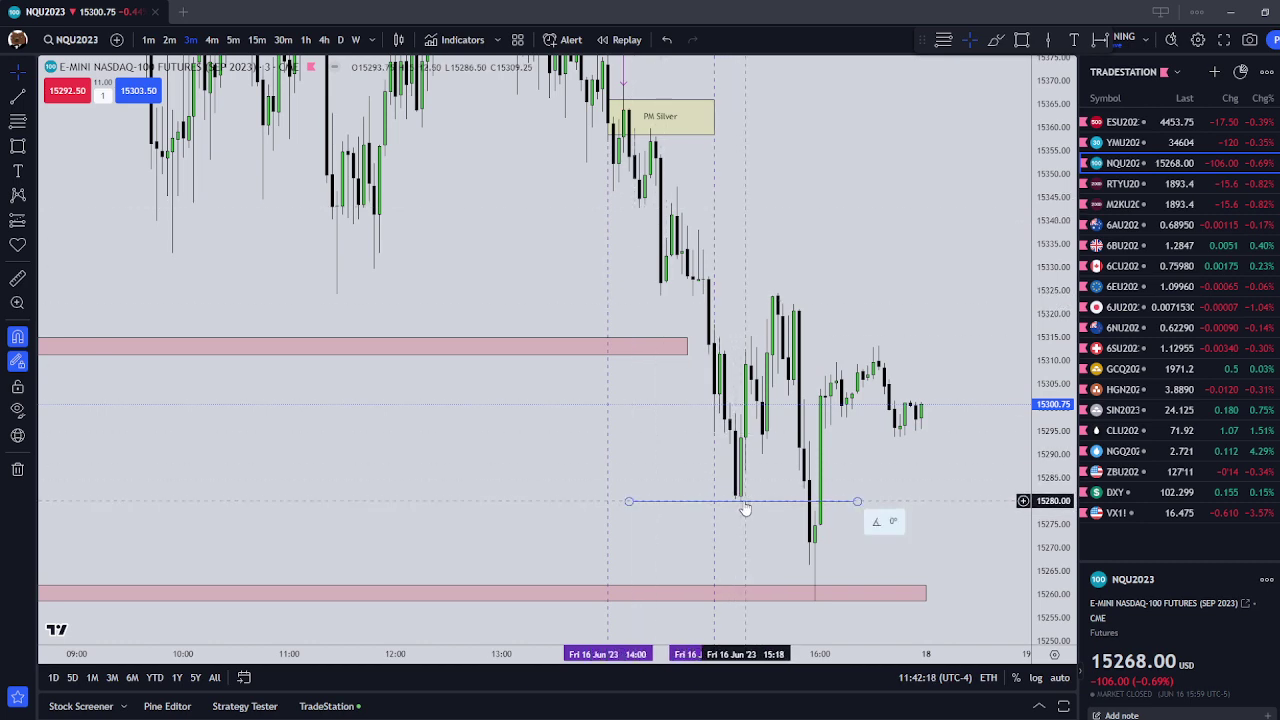
Step: Examine the price action around the PM Silver box and its decline to the solid line under the low
scroll(749, 471, up, 1)
scroll(749, 471, down, 1)
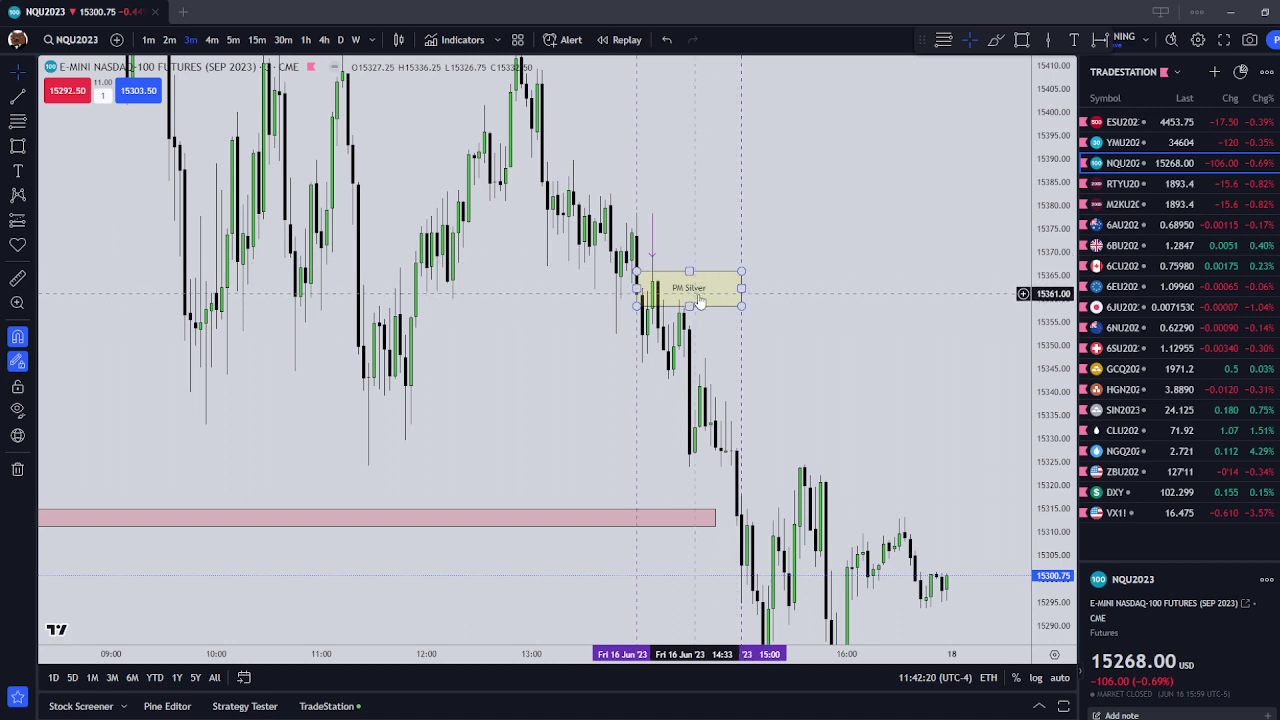
drag(831, 293, 823, 277)
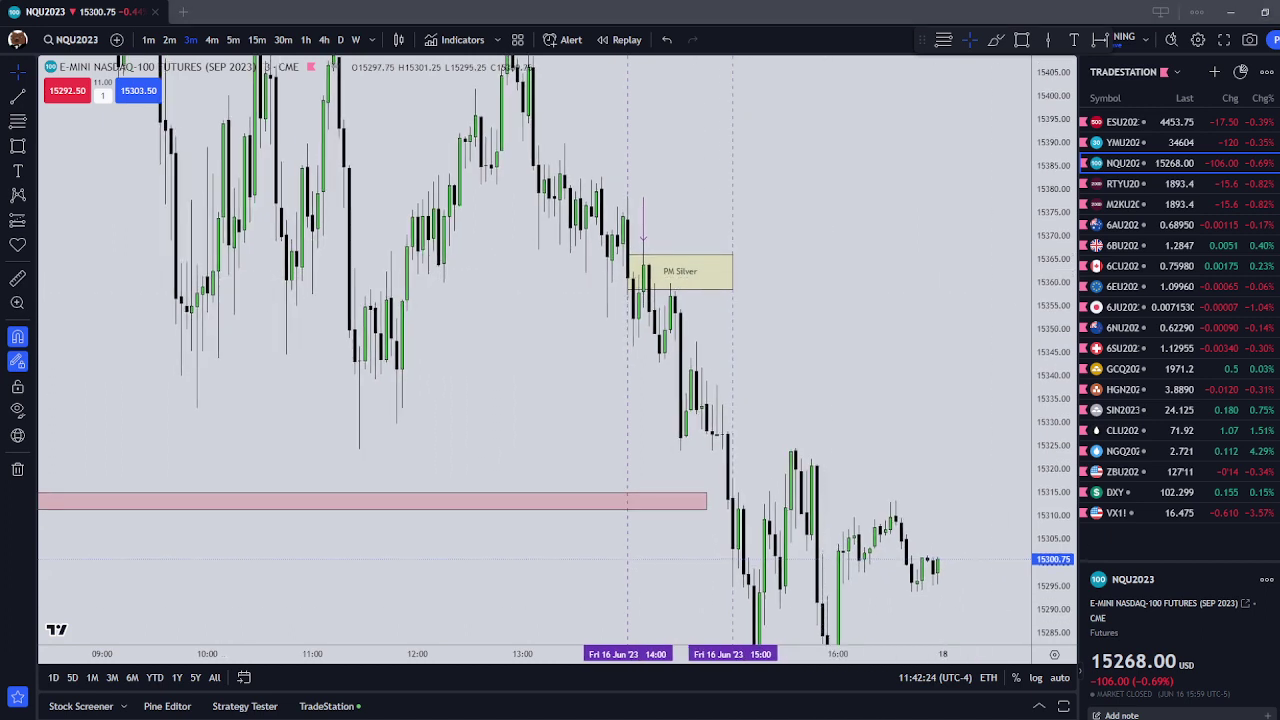
drag(861, 339, 857, 300)
scroll(857, 300, up, 1)
scroll(836, 307, down, 2)
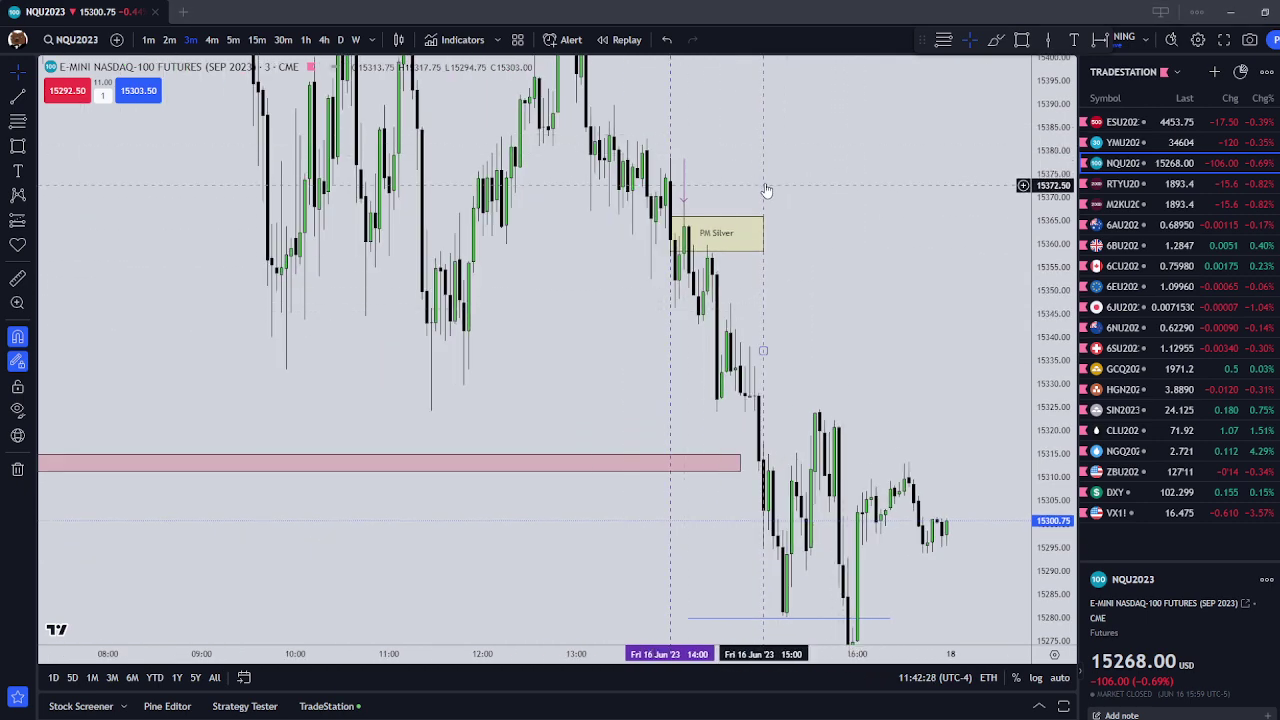
drag(665, 230, 650, 180)
click(794, 570)
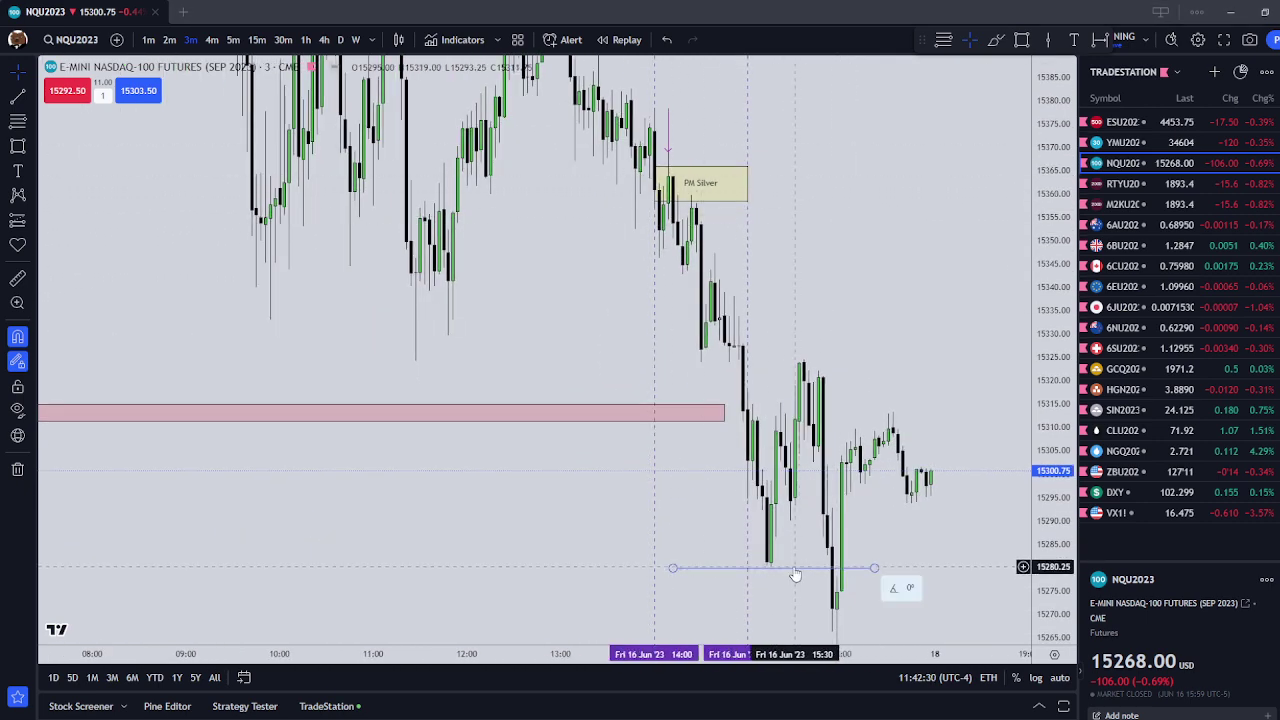
scroll(697, 340, down, 1)
drag(697, 340, 650, 545)
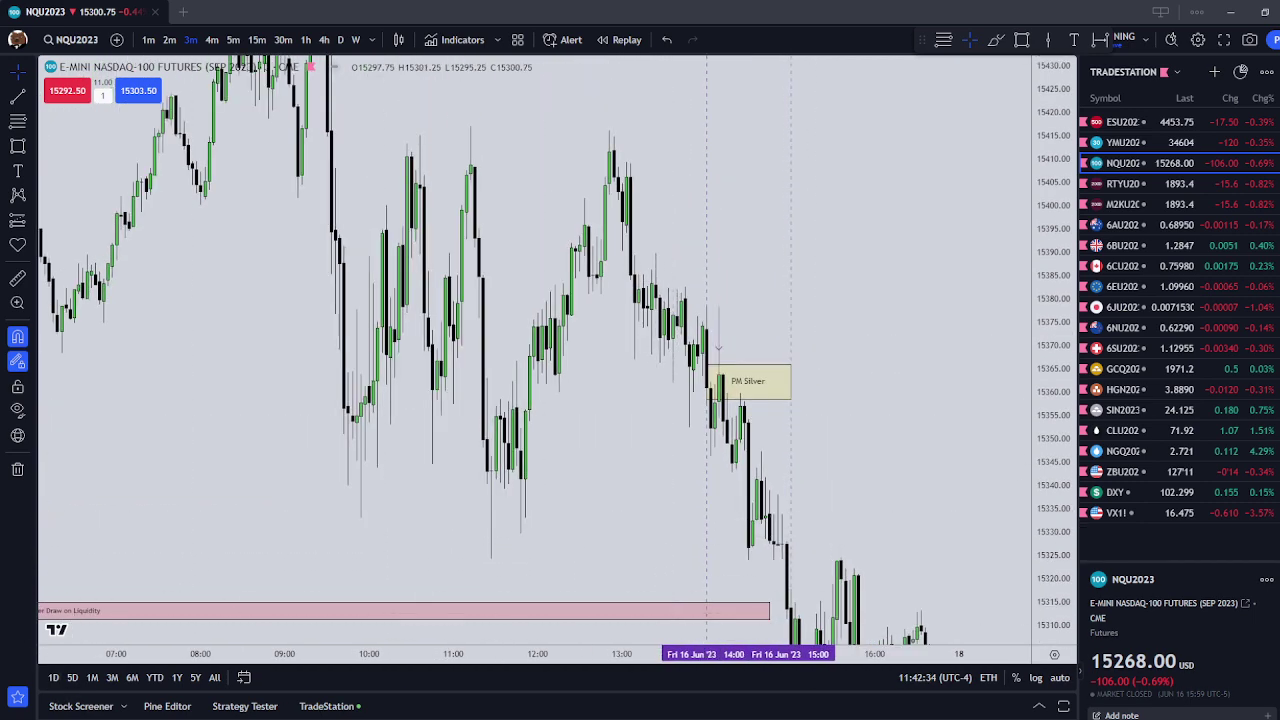